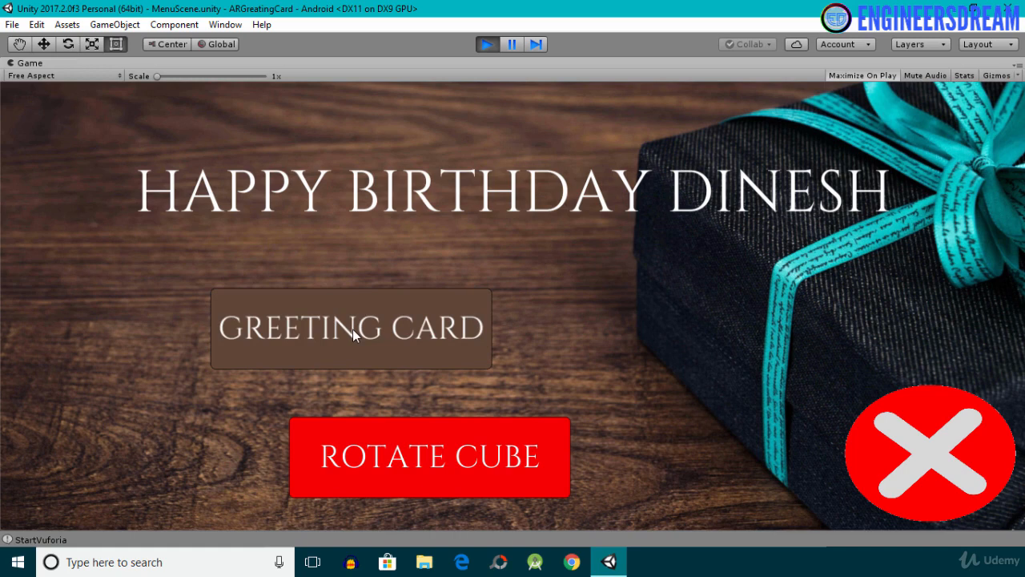
Try out the Greeting Card and Rotate Cube buttons in the running menu scene
left_click(353, 335)
left_click(455, 435)
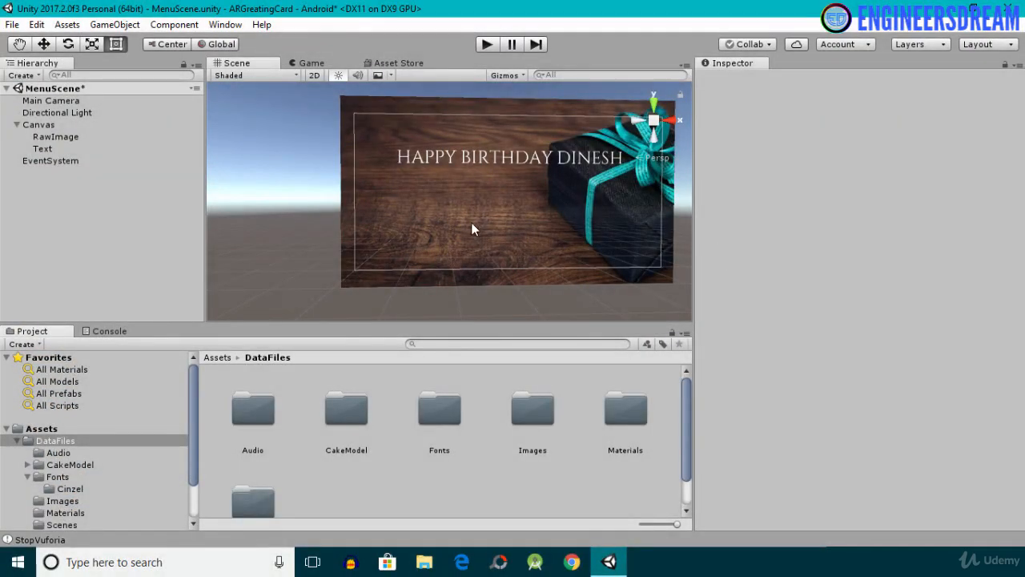
Add a UI button under the Canvas and name it GreetingBtn
left_click(36, 125)
right_click(38, 125)
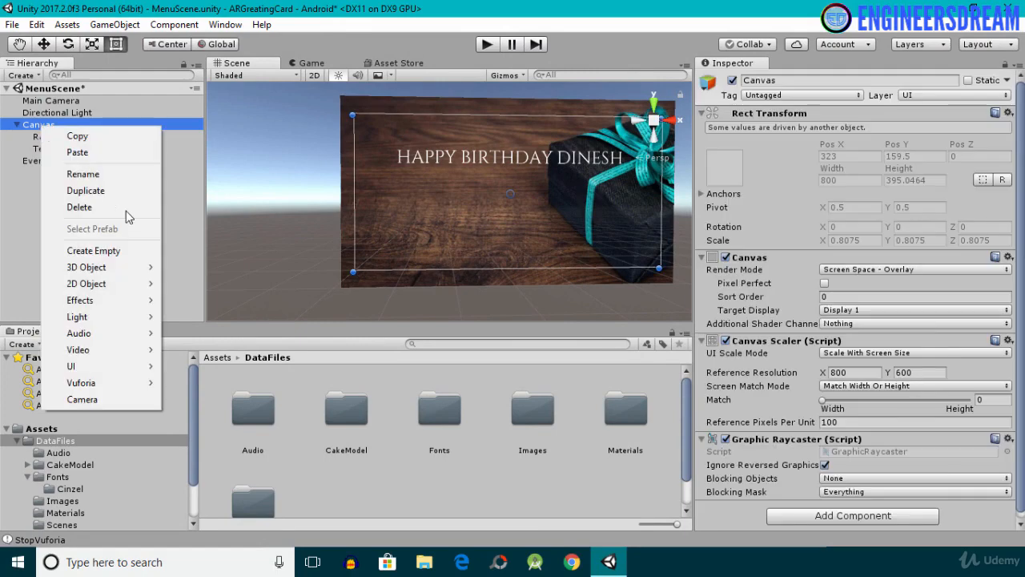
mouse_move(139, 371)
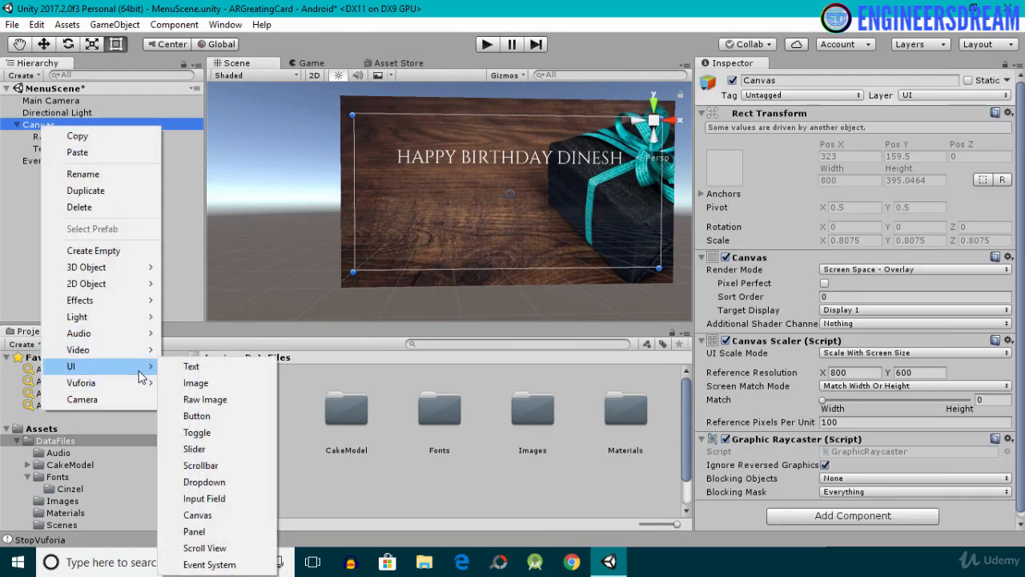
left_click(214, 422)
scroll(549, 195, "up", 3)
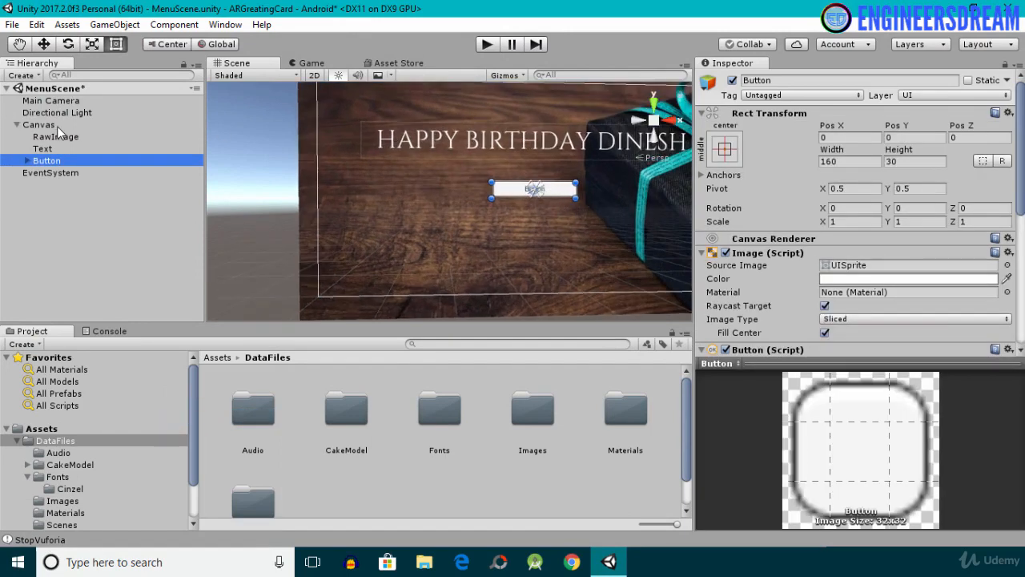
left_click(61, 161)
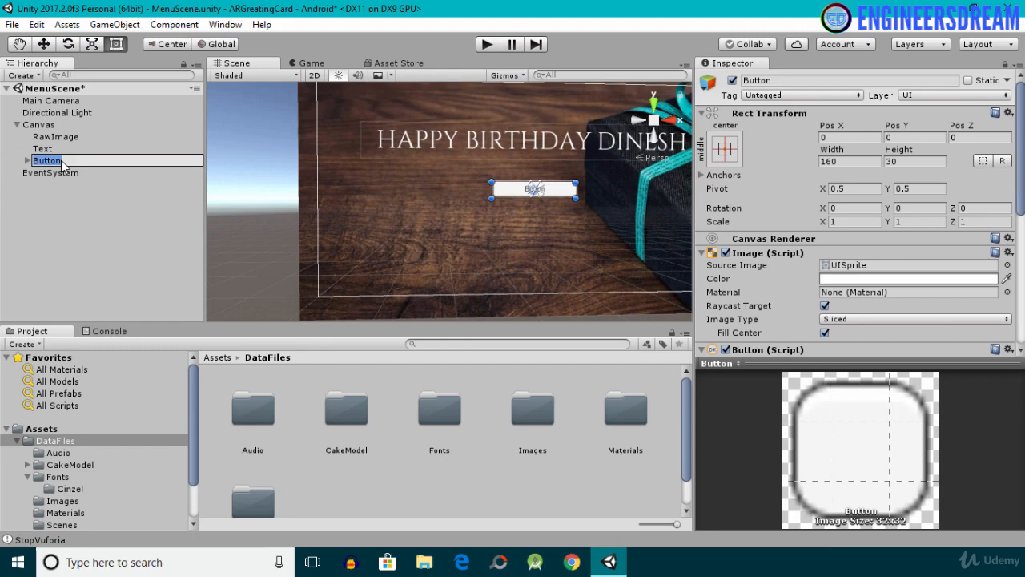
type("Greeting")
key("Return")
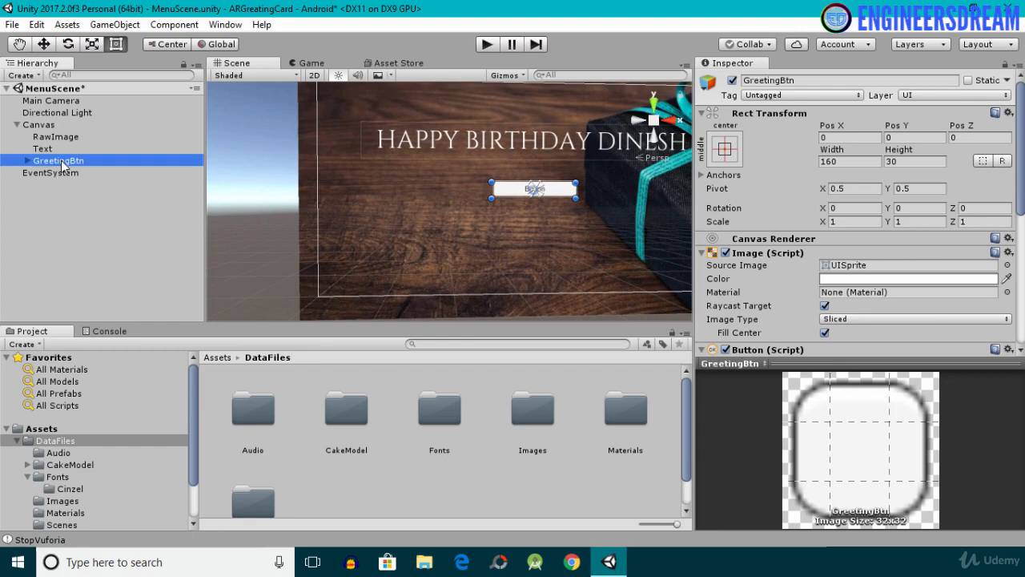
Place GreetingBtn left of centre below the birthday title at about X -126, Y -18, and enlarge it to about 222 × 65
left_click_drag(560, 189, 478, 196)
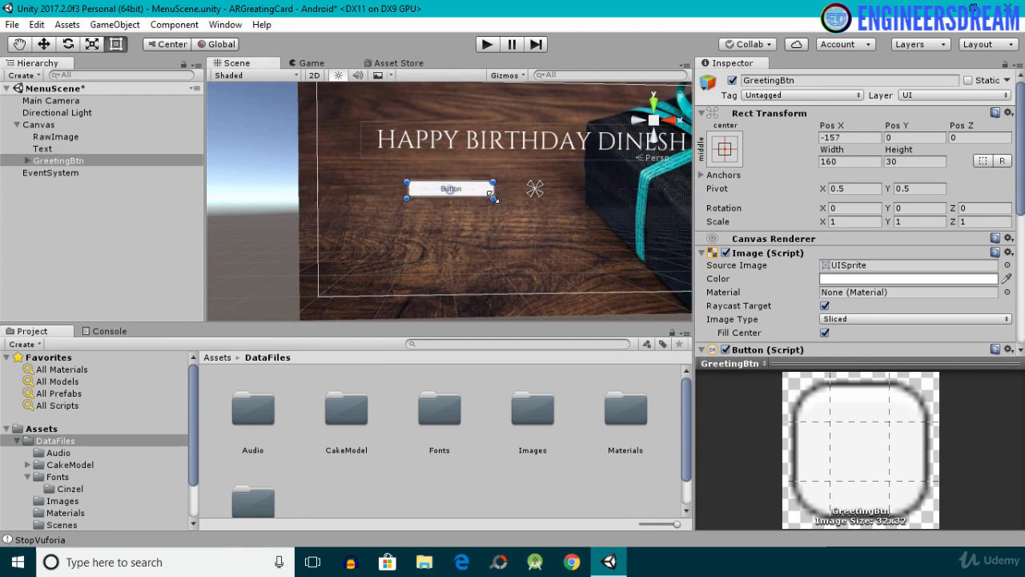
left_click_drag(492, 197, 524, 216)
scroll(458, 212, "up", 4)
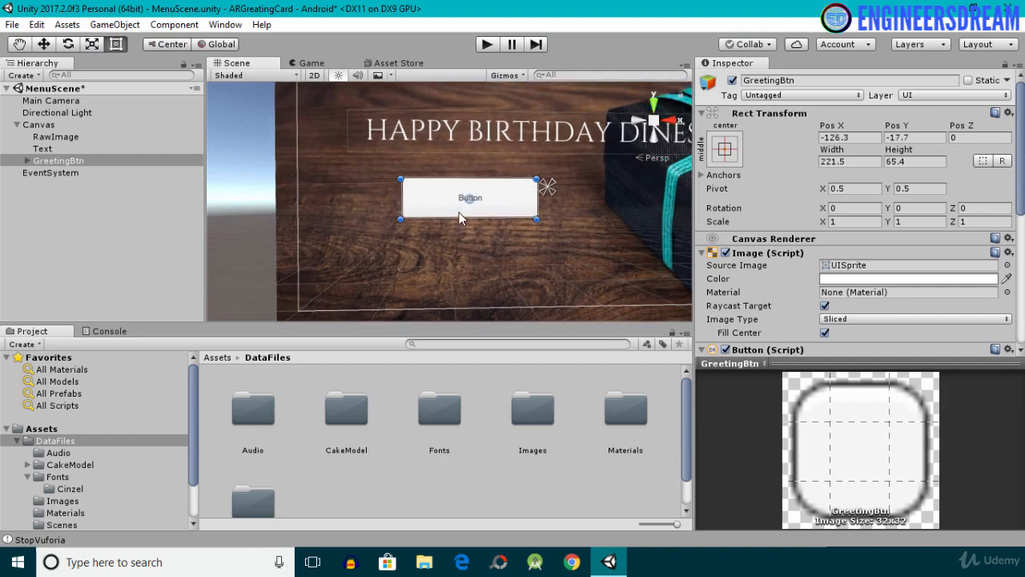
scroll(476, 211, "up", 4)
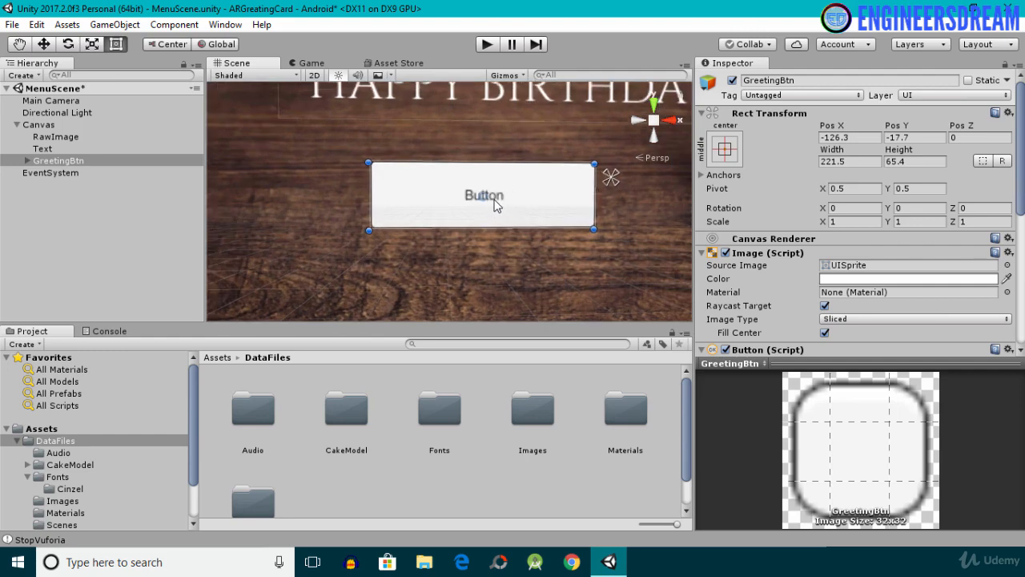
Change the label text of GreetingBtn to GREETING CARD
left_click(29, 172)
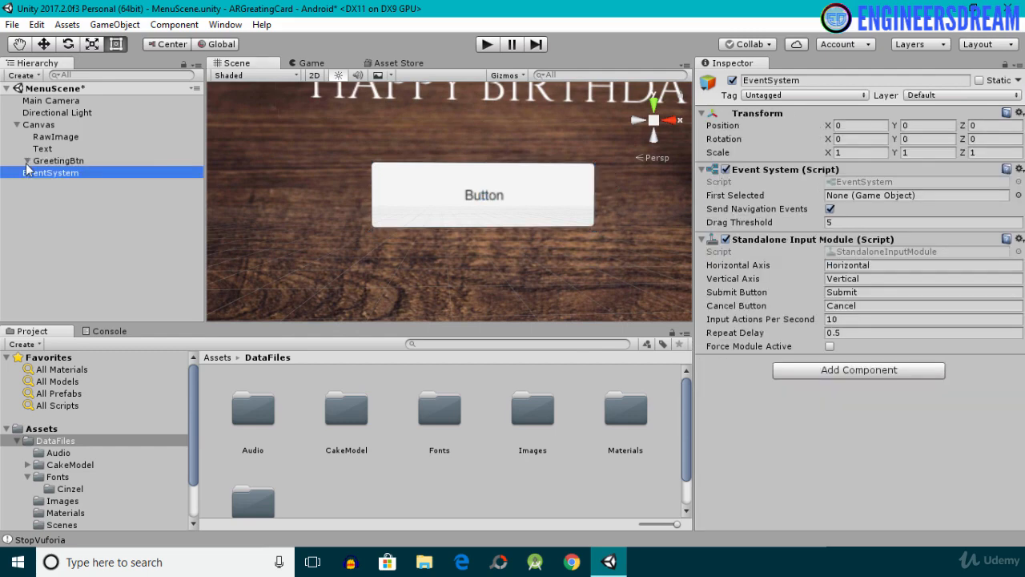
left_click(26, 162)
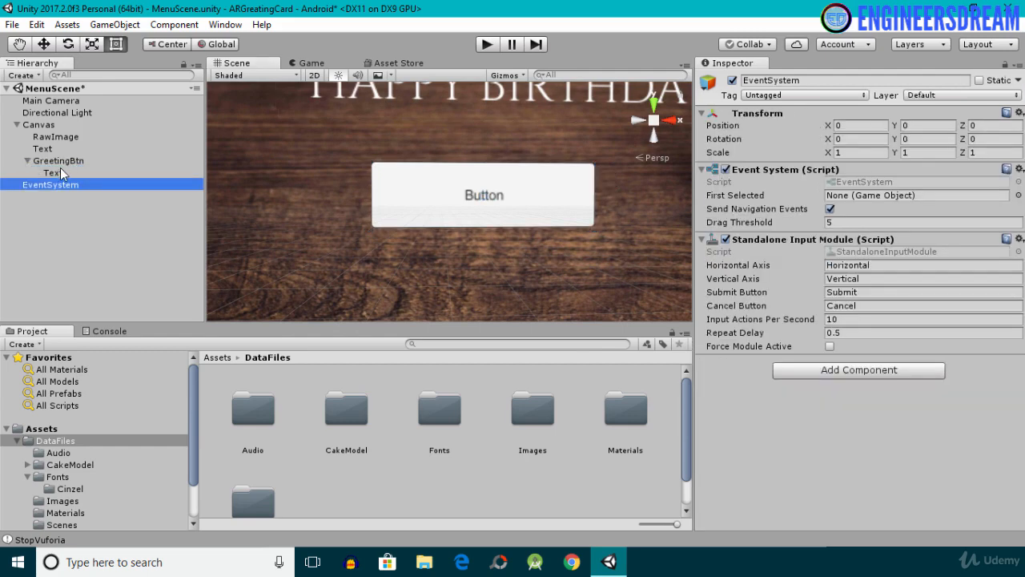
left_click(51, 174)
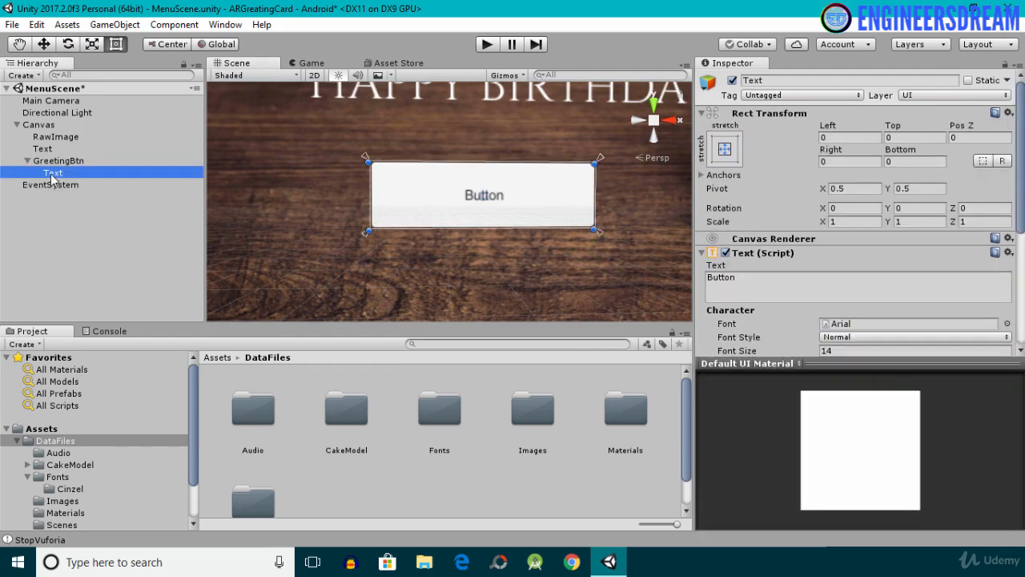
left_click(750, 286)
type("GRE")
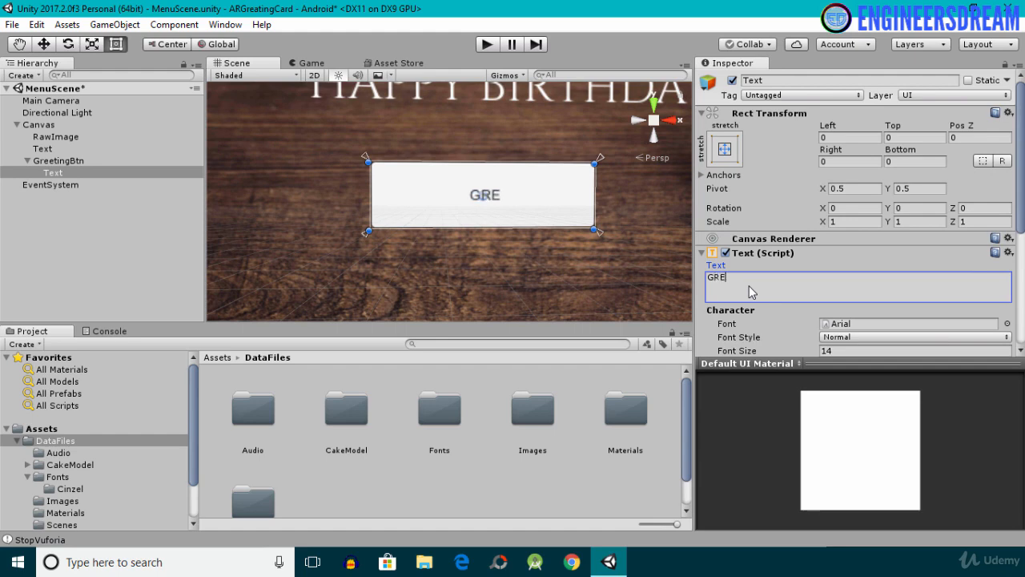
type("ETING CARD")
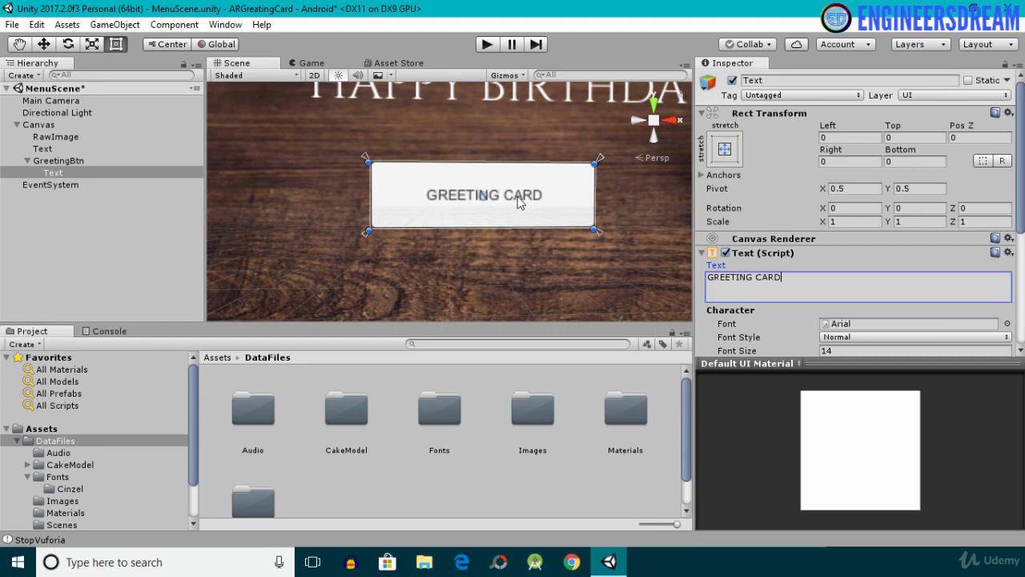
scroll(237, 444, "down", 1)
double_click(245, 461)
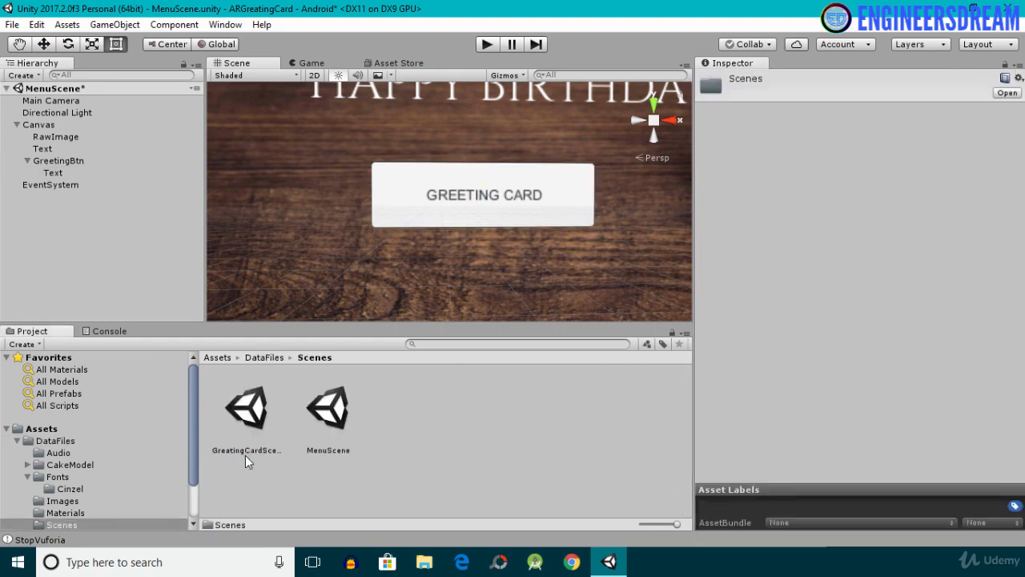
left_click(263, 357)
Set the GREETING CARD label's font size to 25 and its font to Cinzel-Regular
left_click(64, 175)
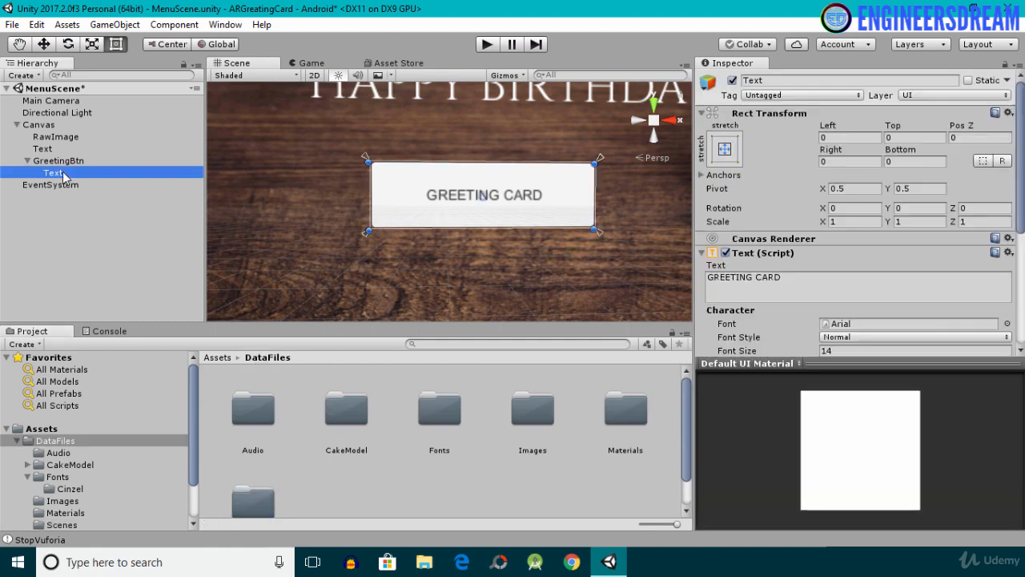
left_click(1020, 109)
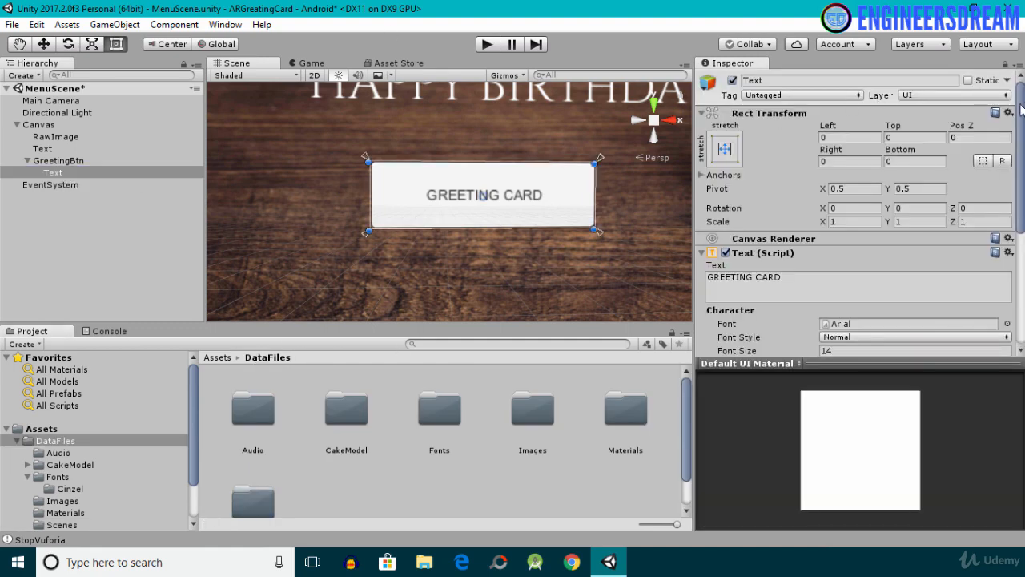
scroll(800, 257, "down", 3)
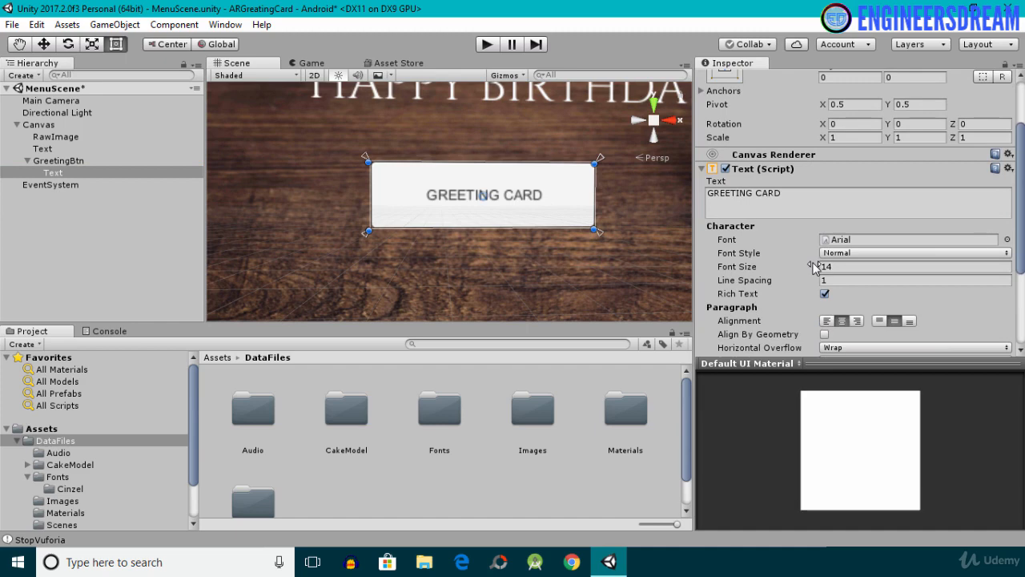
left_click_drag(813, 266, 825, 271)
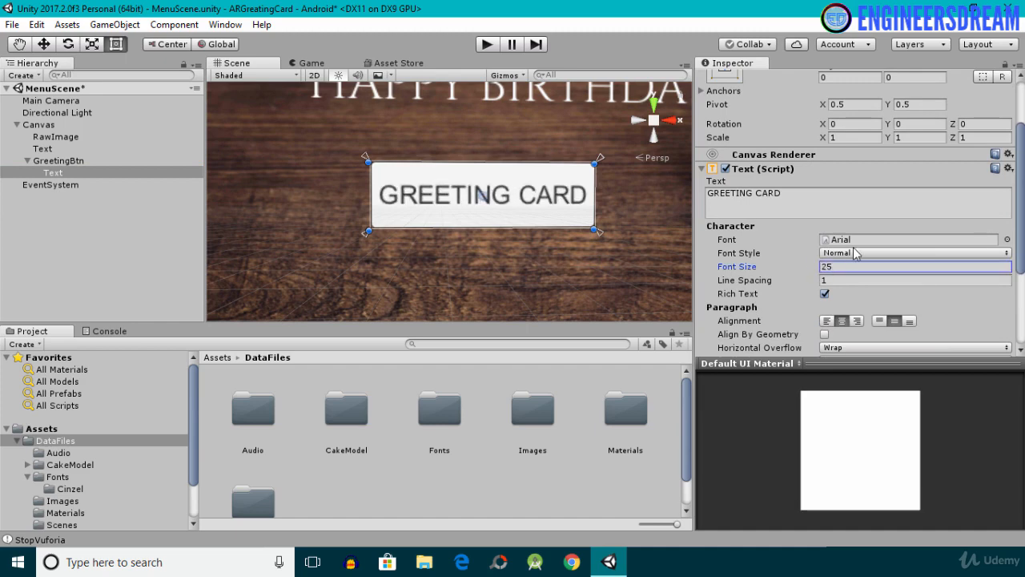
left_click(1007, 239)
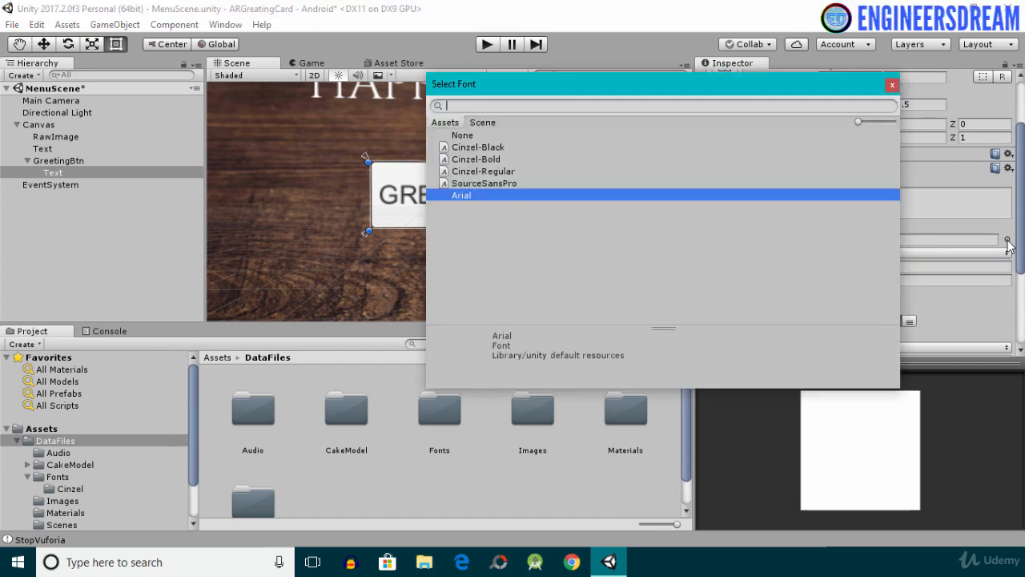
double_click(475, 171)
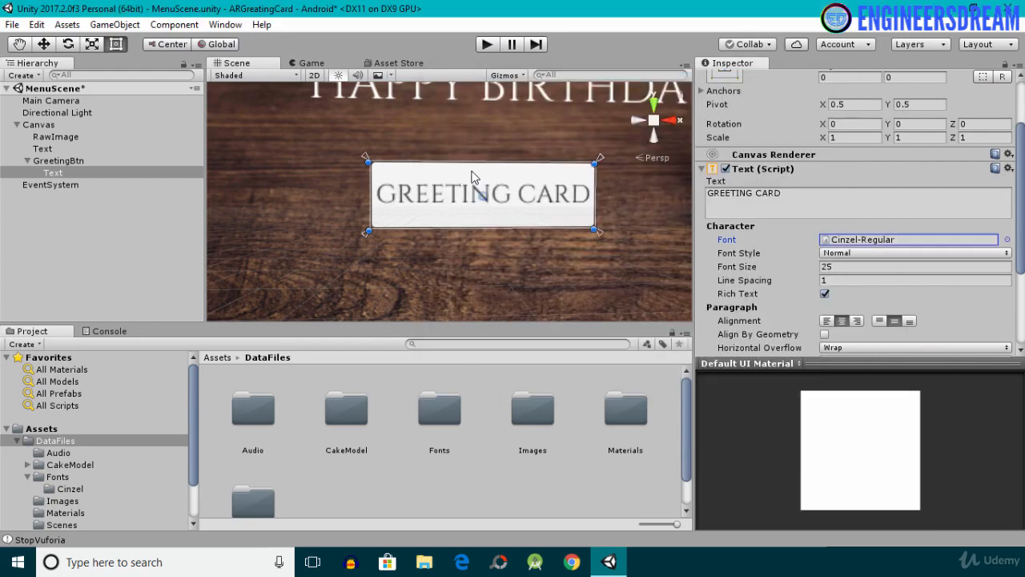
Set GreetingBtn's normal color to the gift ribbon's teal and its highlighted color to the wooden background's brown, sampling both from the scene
scroll(473, 180, "down", 5)
scroll(1021, 240, "down", 4)
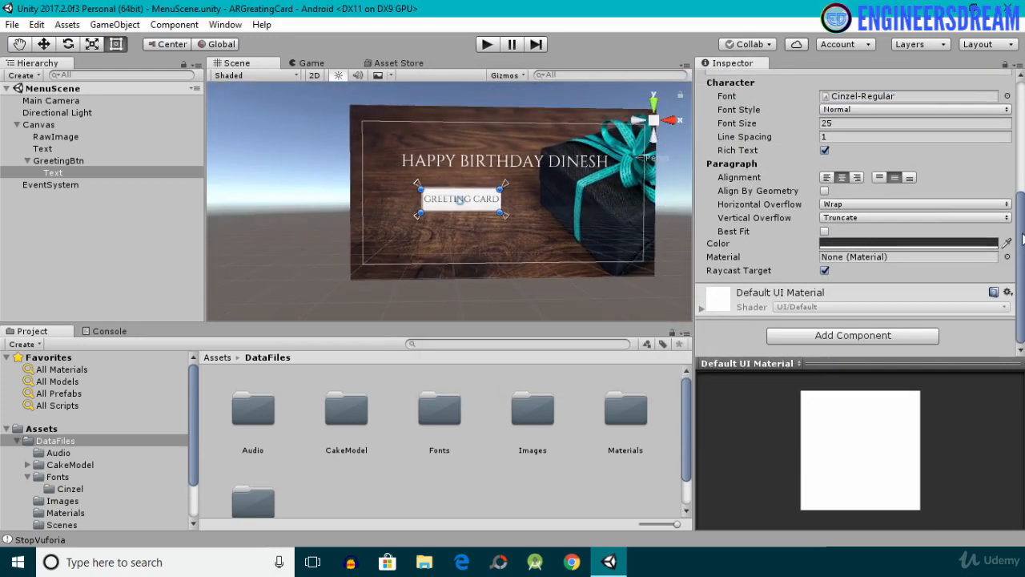
scroll(1021, 240, "up", 5)
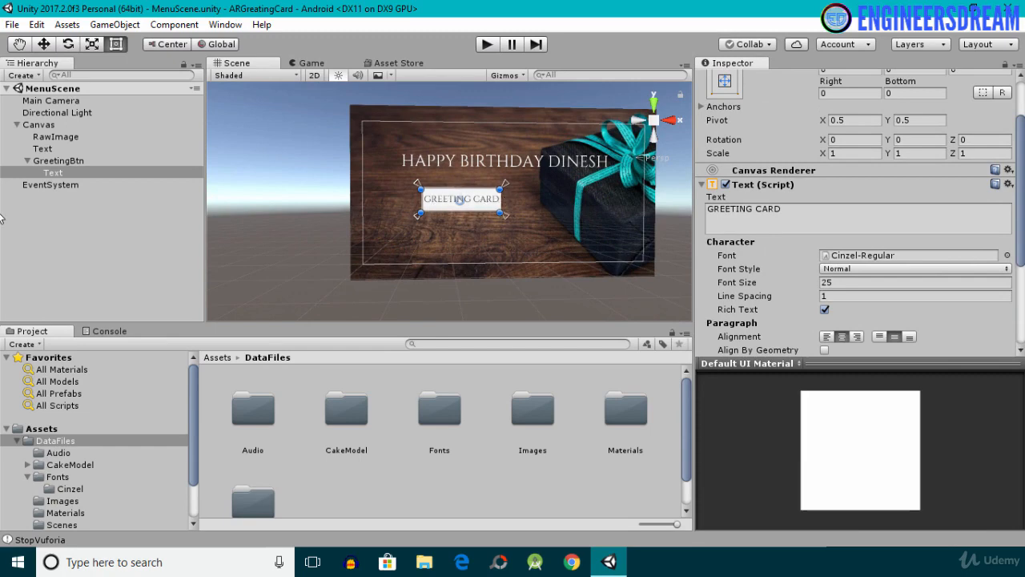
left_click(63, 161)
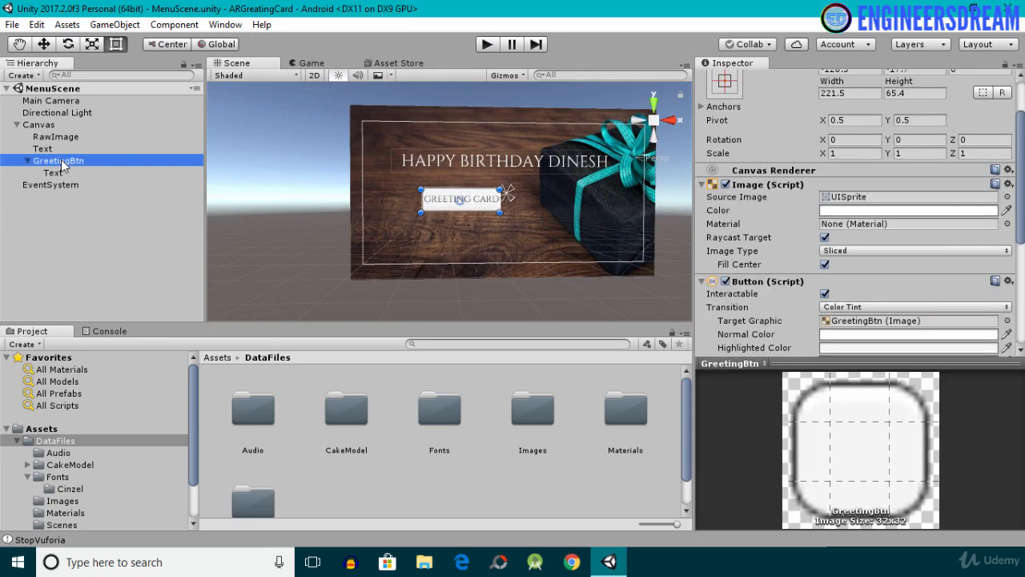
left_click_drag(1022, 143, 1015, 187)
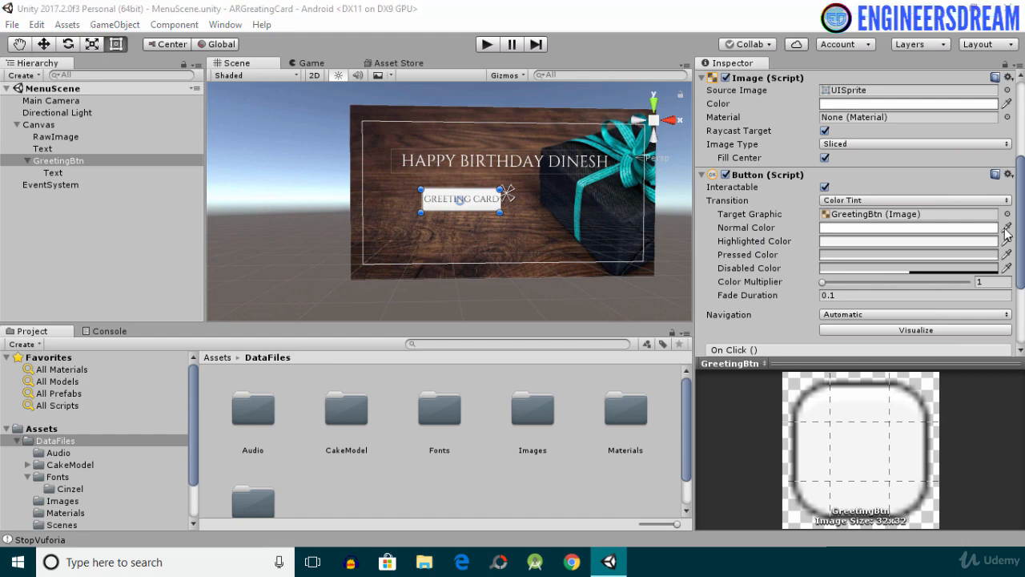
left_click(1006, 228)
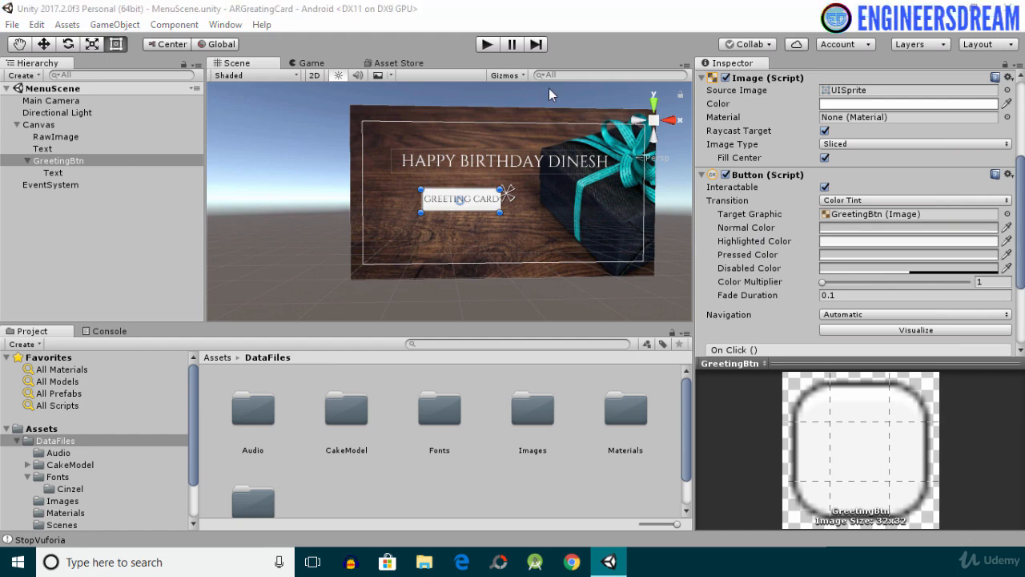
left_click(606, 178)
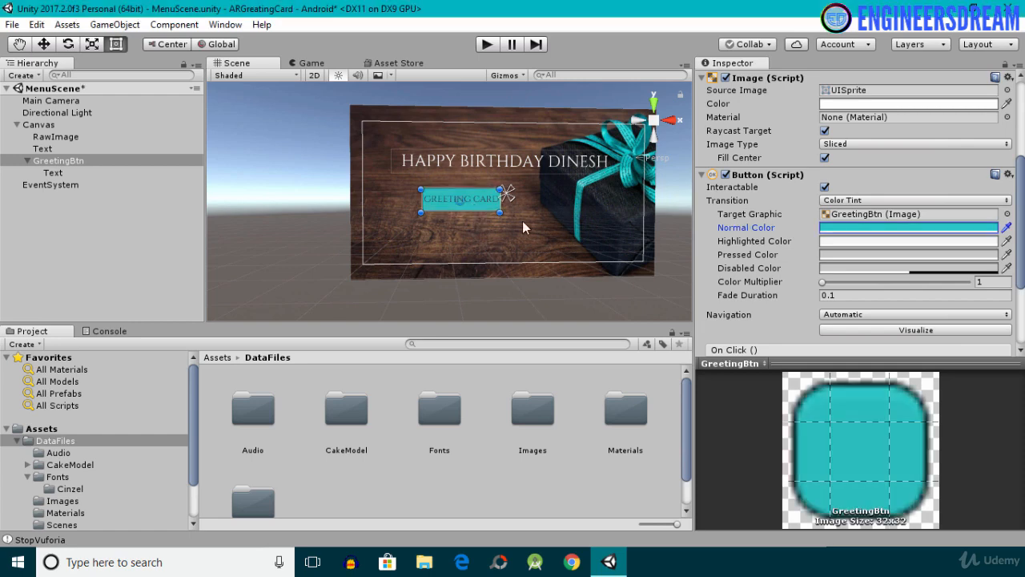
left_click(1007, 241)
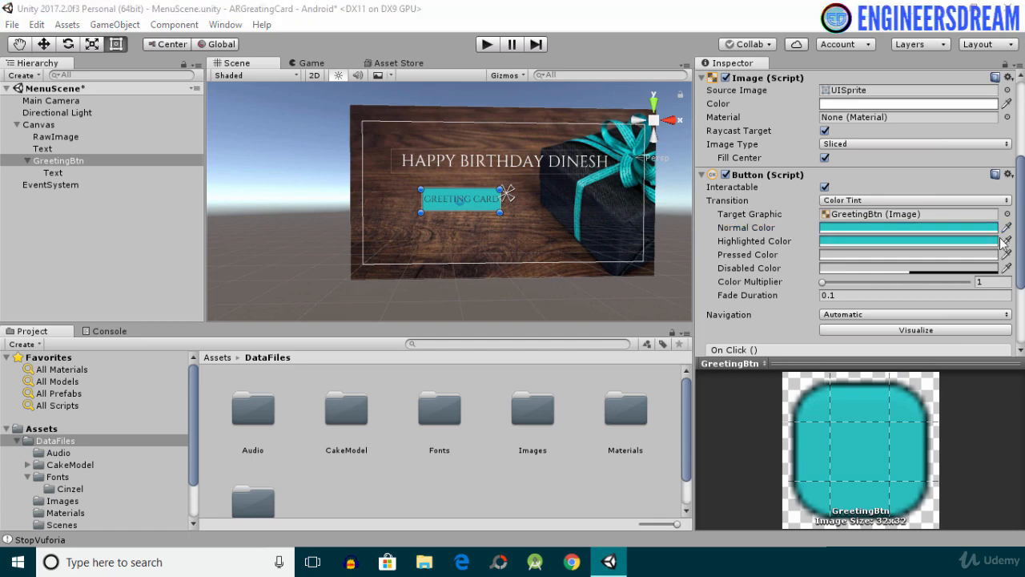
left_click(429, 236)
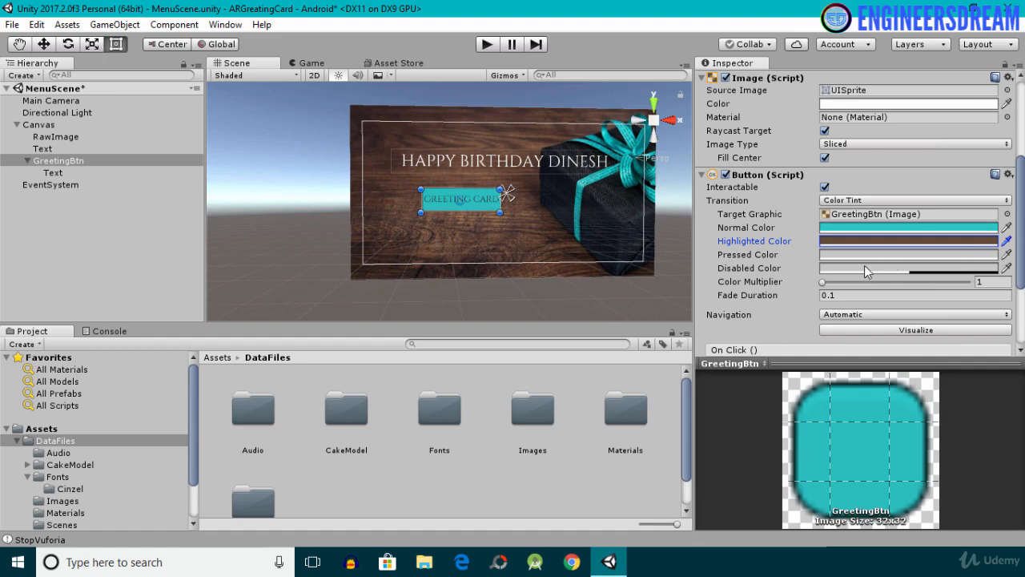
Set GreetingBtn's pressed color to bright green, hex 17FF3FFF
left_click(895, 256)
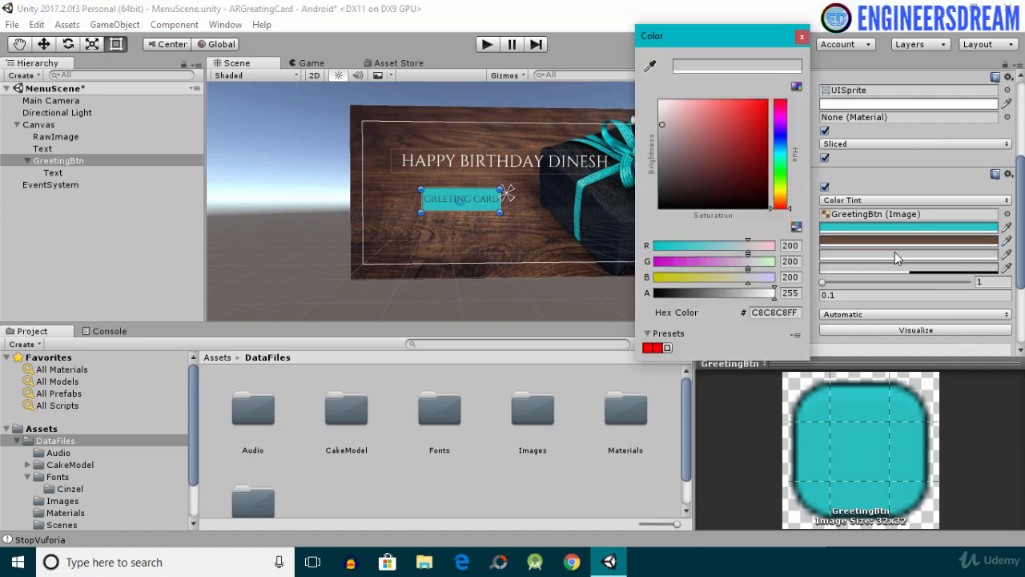
left_click(780, 169)
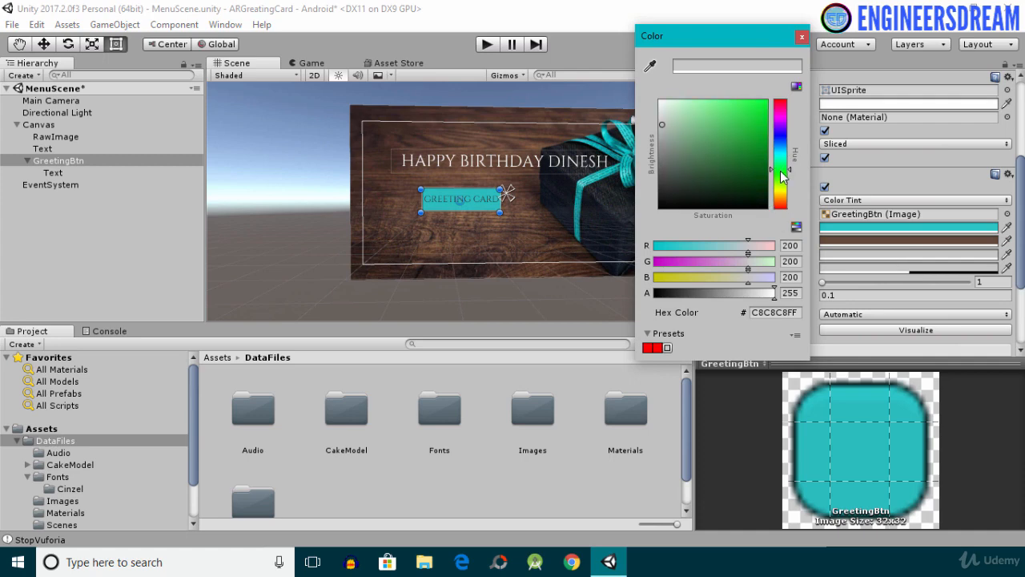
left_click(757, 101)
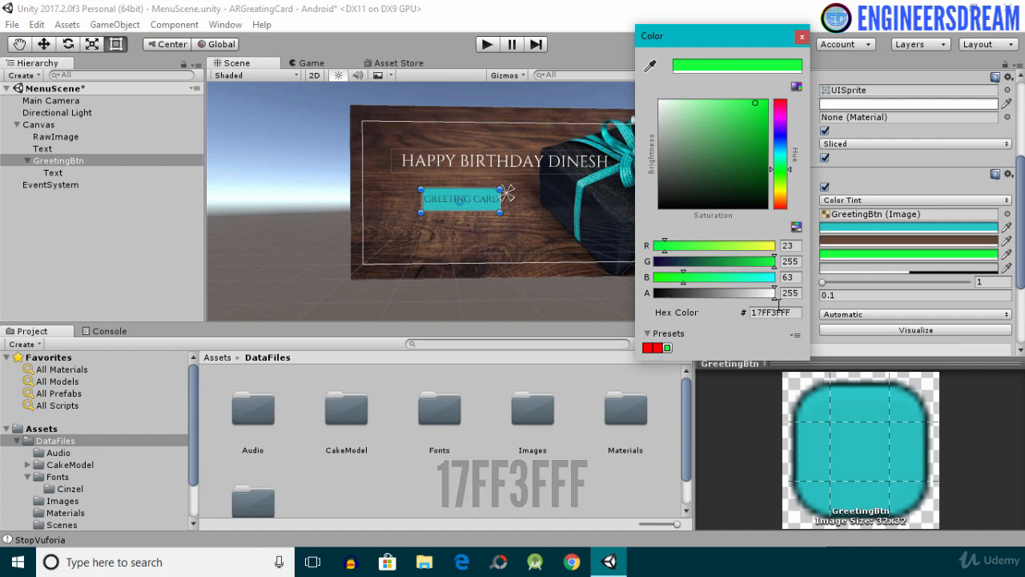
left_click(801, 36)
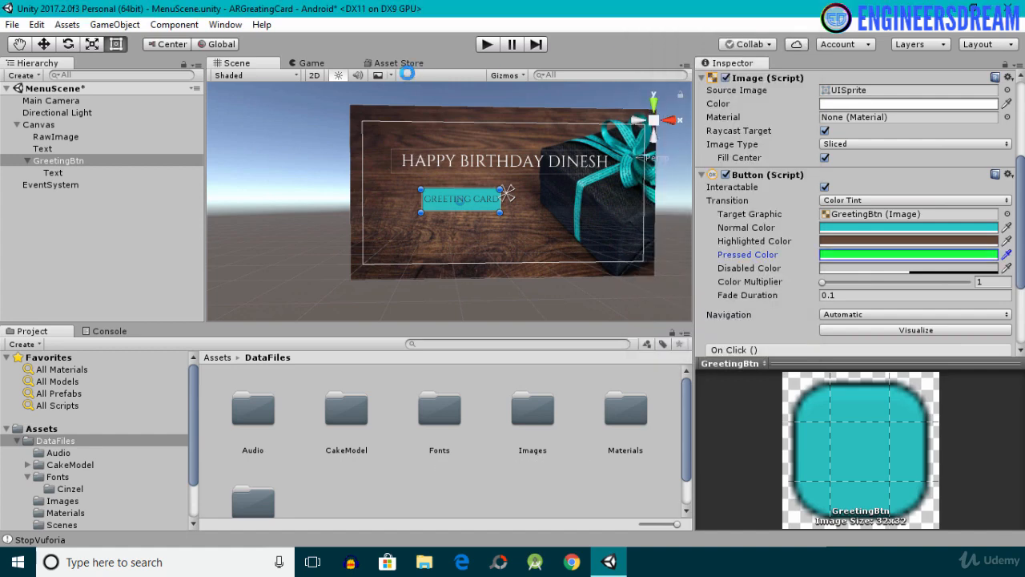
Save the menu scene and run it to test the Greeting Card button's highlighted and pressed colors
key("ctrl+s")
left_click(488, 45)
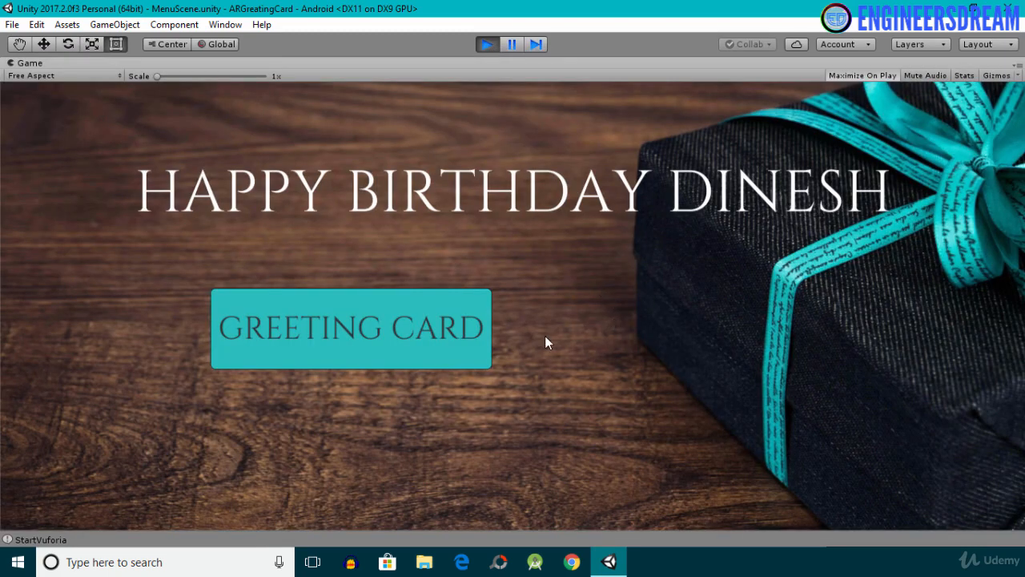
left_click(453, 355)
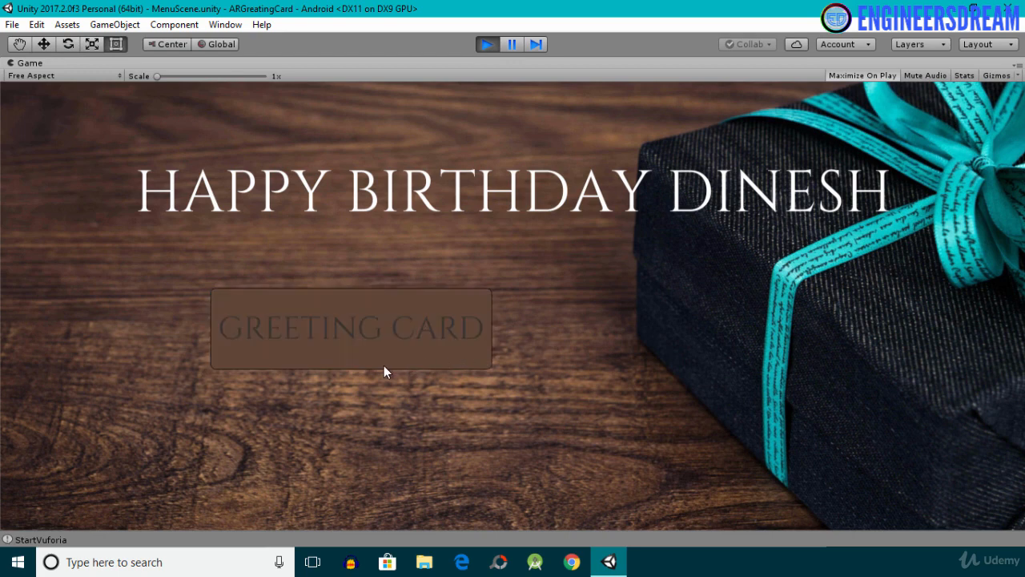
Trigger the Greeting Card button in the running scene to test its pressed color, and stop the run
left_click(337, 358)
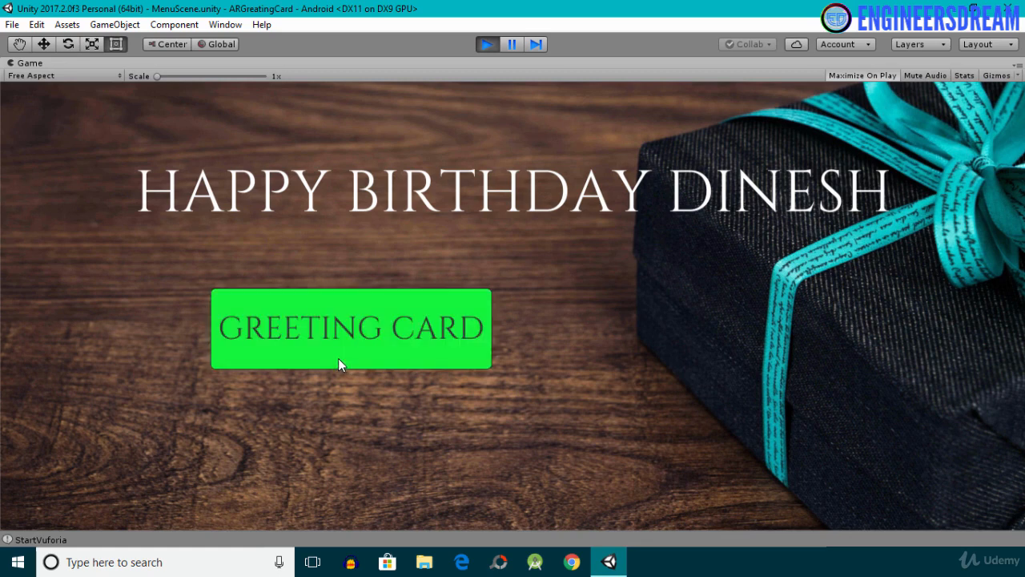
left_click(486, 47)
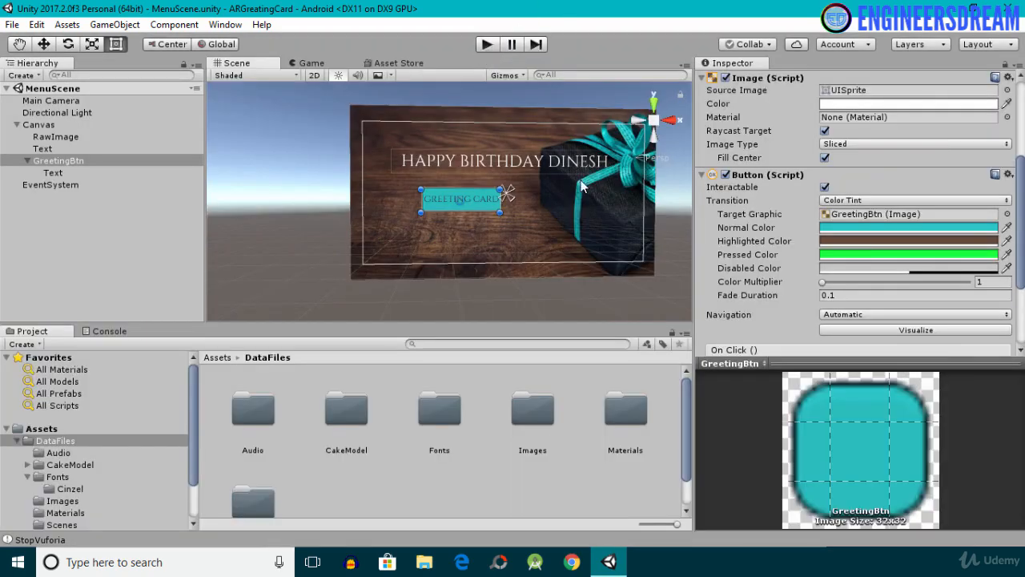
Set the text color of GreetingBtn's GREETING CARD label to white, hex FFFFFFFF
scroll(484, 203, "up", 5)
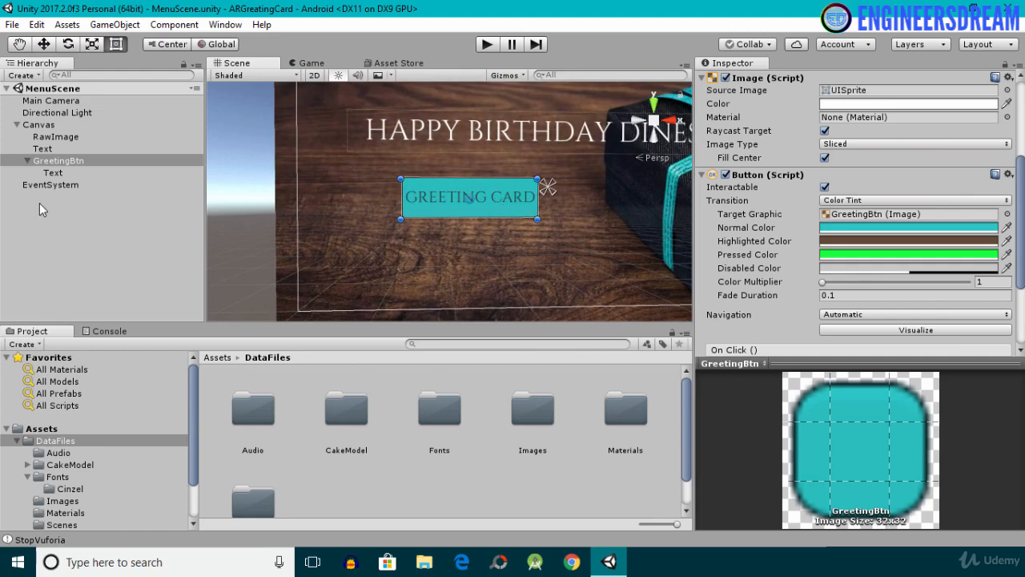
left_click(53, 172)
left_click(835, 295)
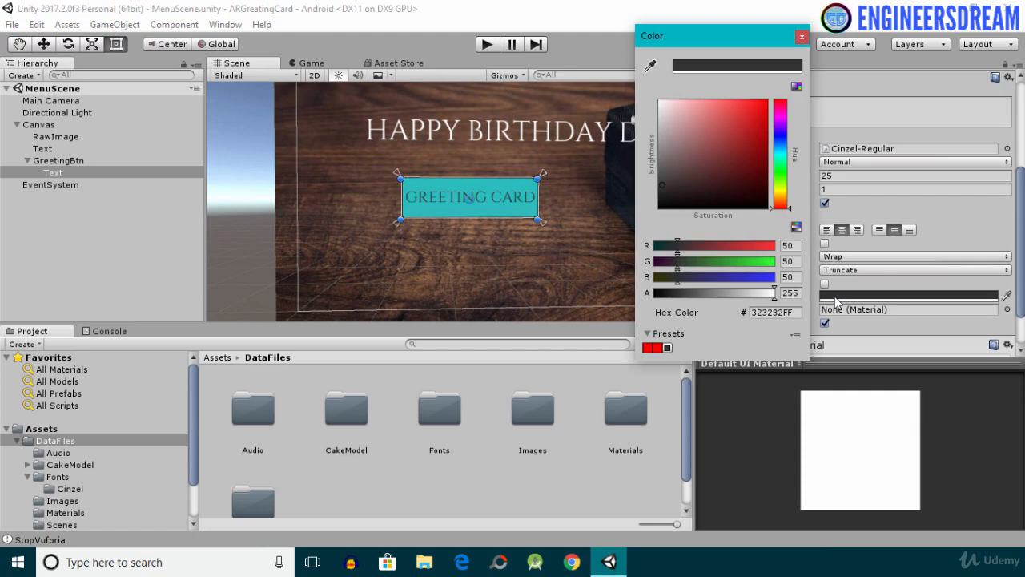
left_click_drag(707, 154, 662, 103)
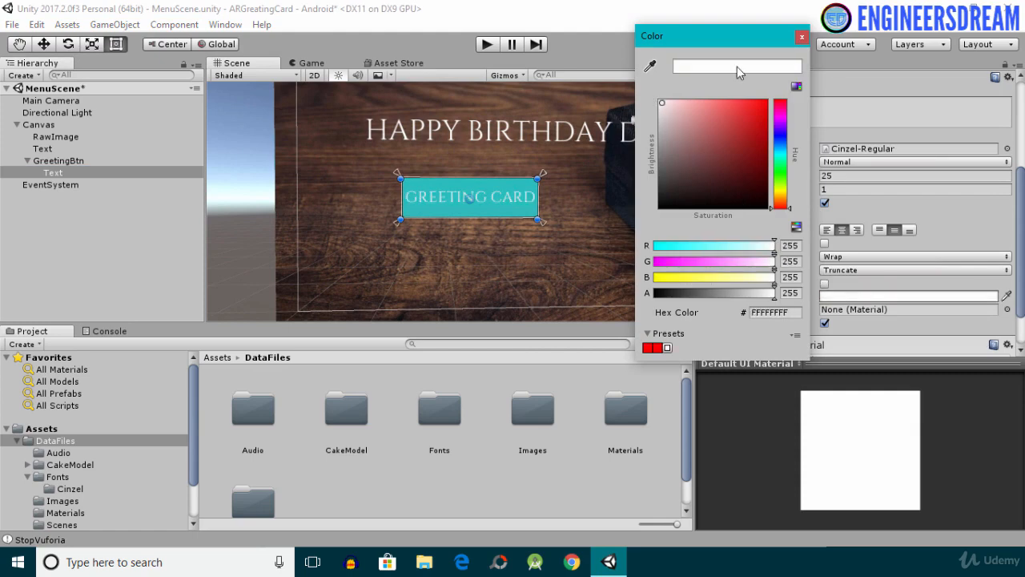
left_click(802, 36)
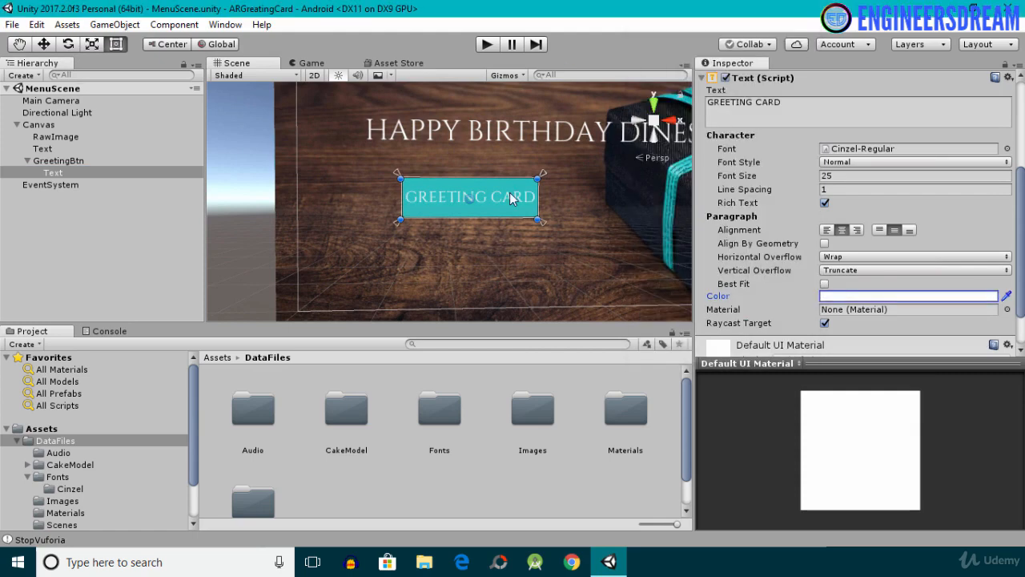
scroll(510, 199, "down", 5)
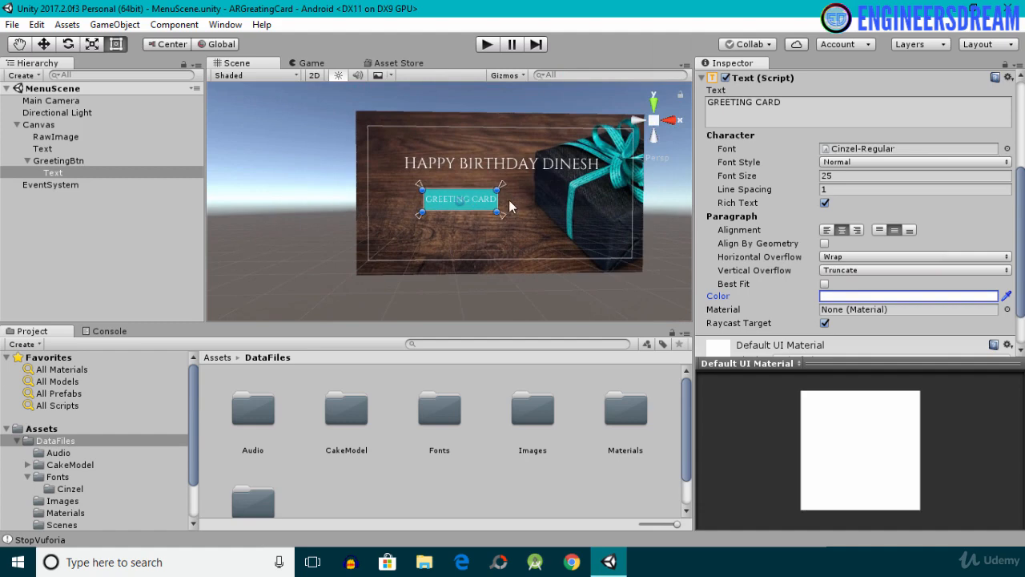
Duplicate GreetingBtn within the Canvas, rename the copy CubeBtn, and save the scene
left_click(58, 161)
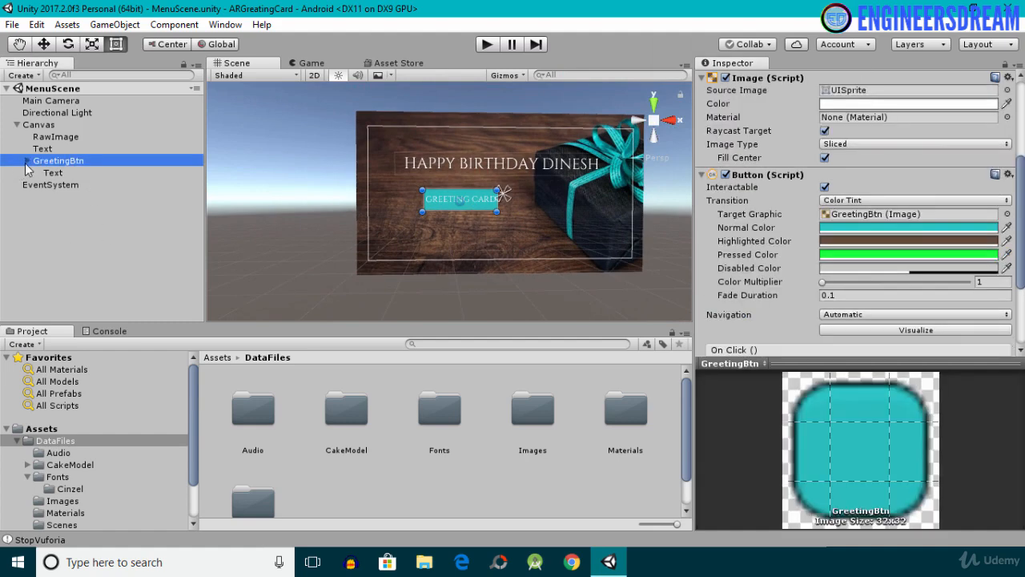
left_click(26, 161)
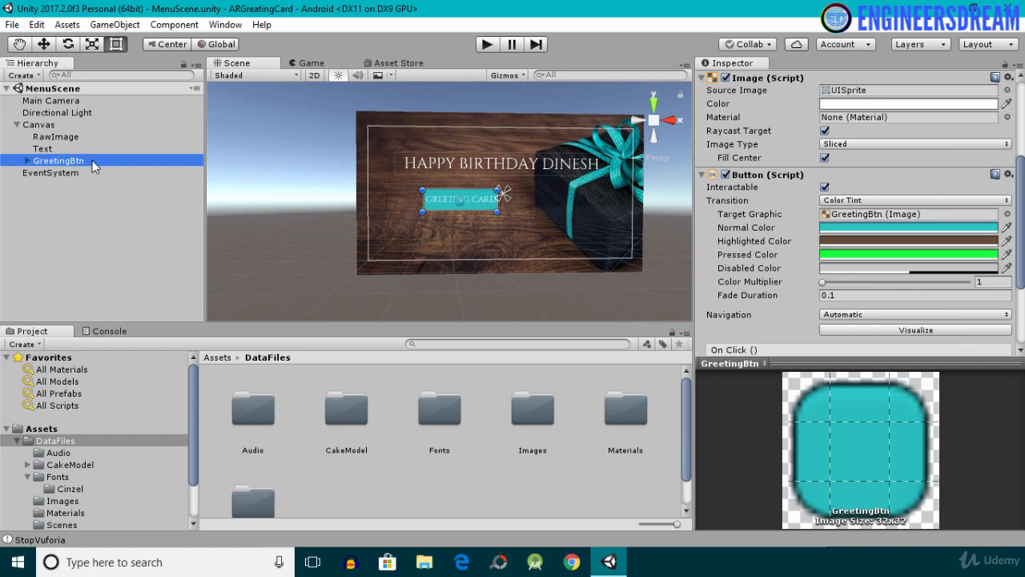
key("ctrl+d")
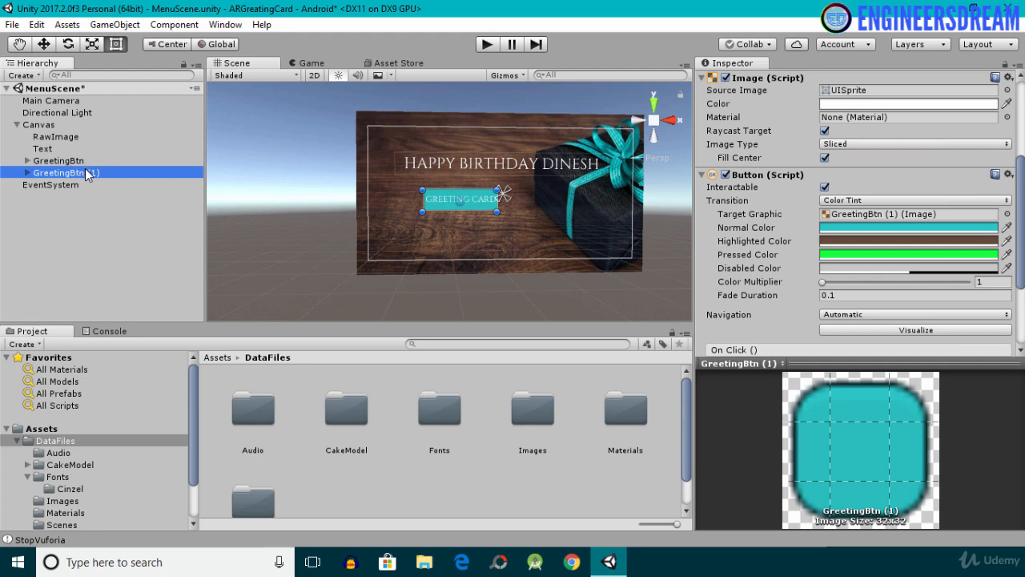
left_click(88, 174)
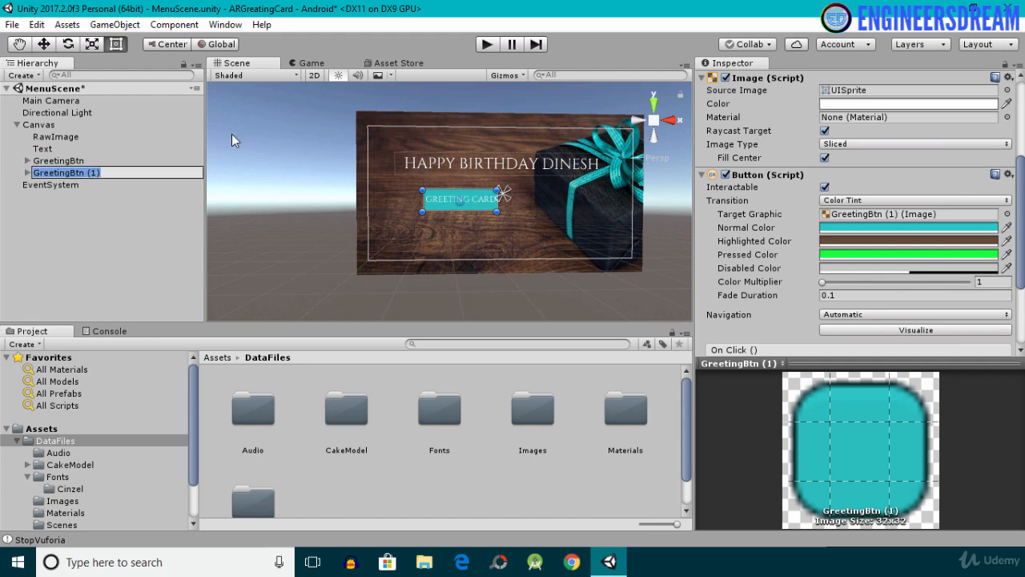
type("CubeBt")
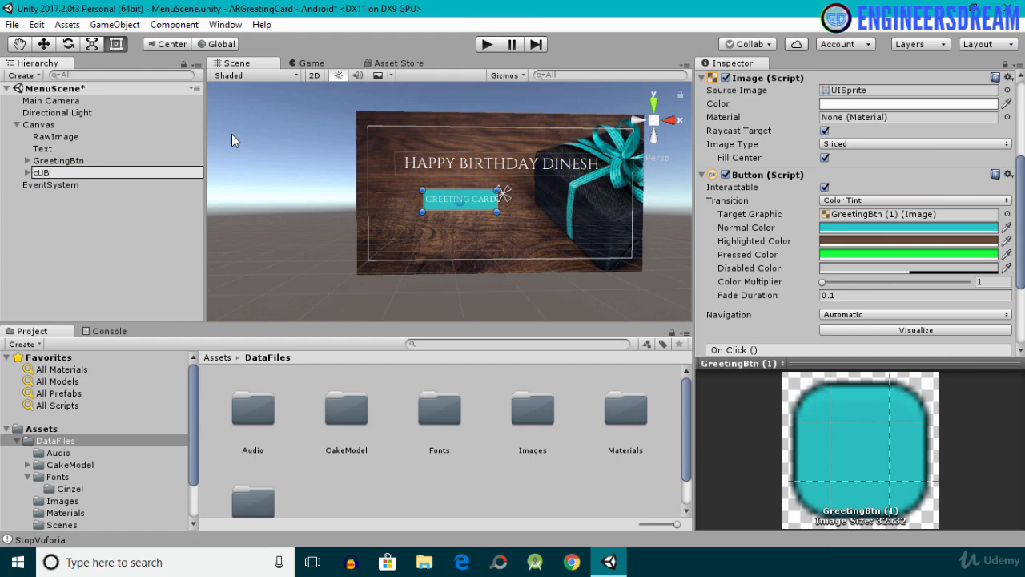
type("n")
key("Return")
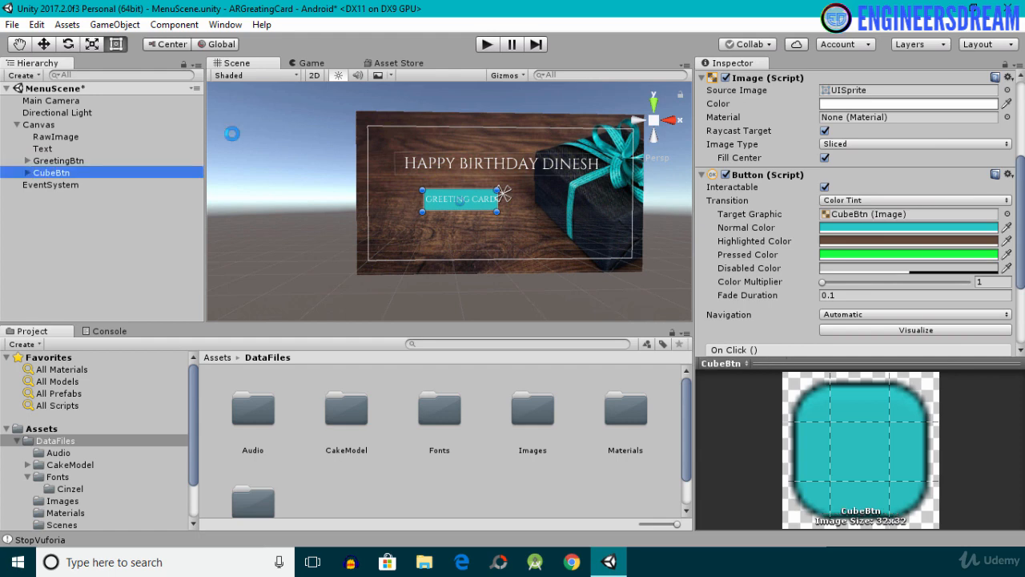
key("ctrl+s")
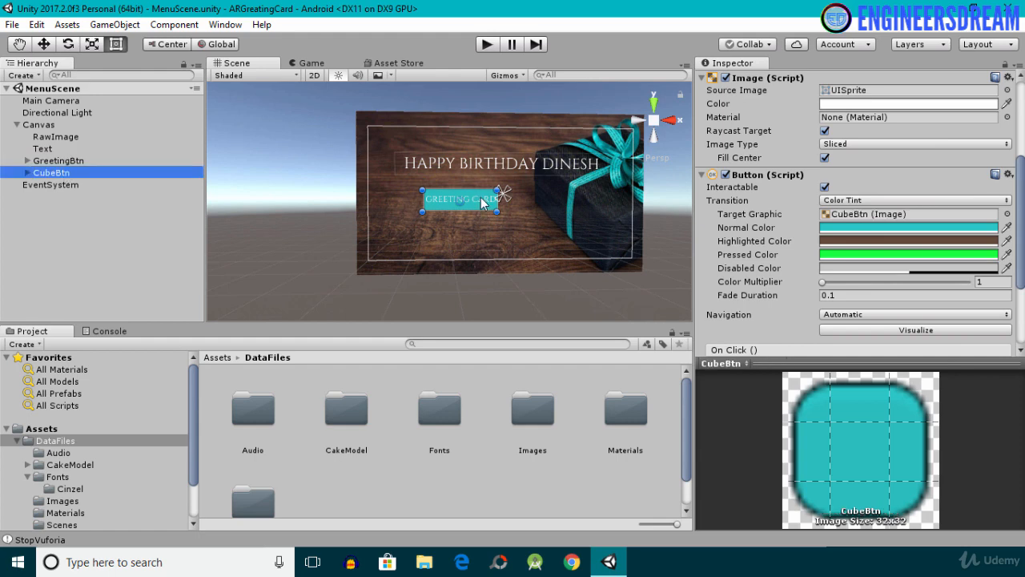
Move CubeBtn below and slightly right of the Greeting Card button, and change its label to ROTATE CUBE
left_click_drag(482, 204, 503, 238)
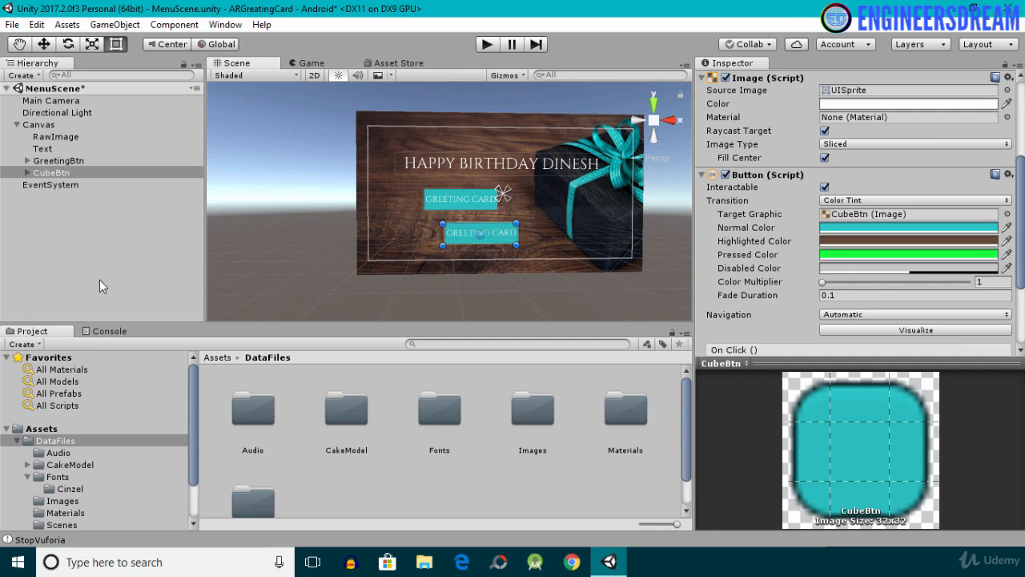
left_click(28, 172)
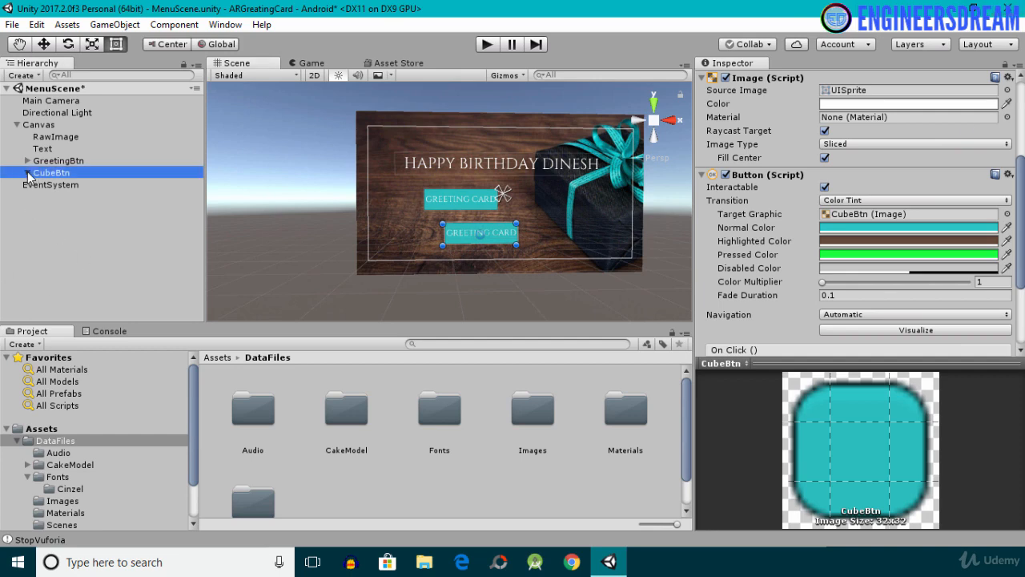
left_click(44, 184)
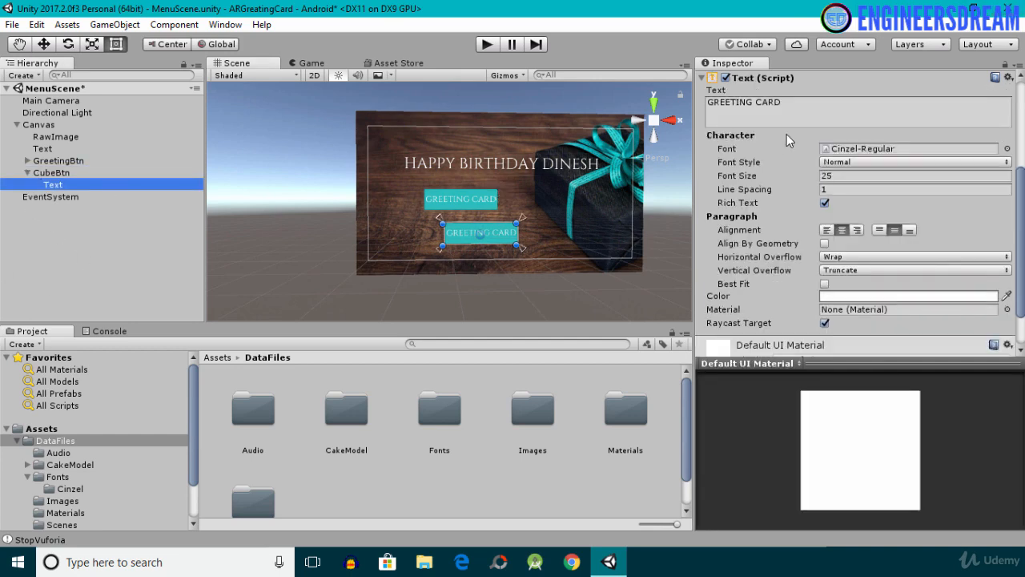
left_click(823, 113)
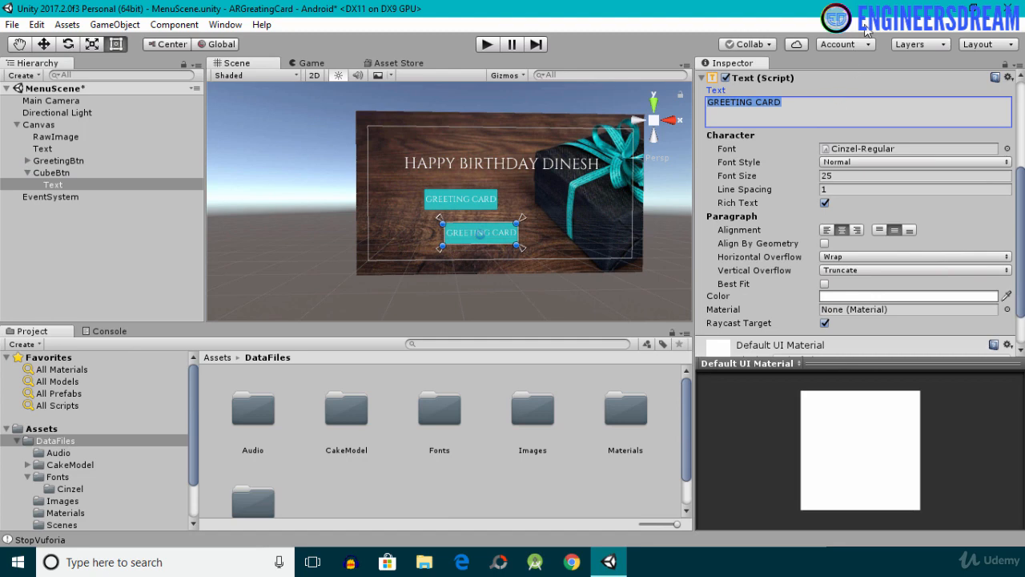
type("C")
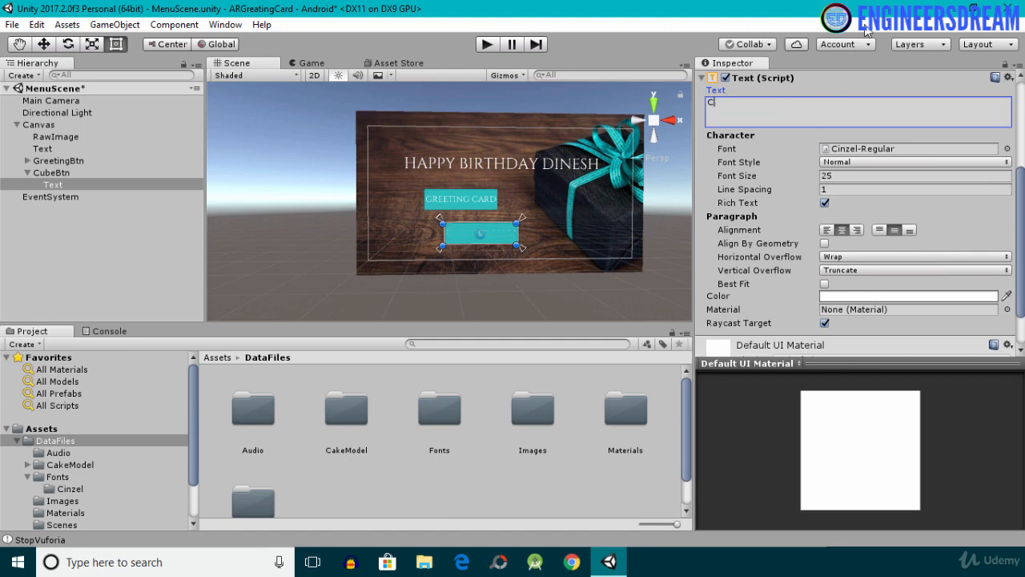
type("U")
key("BackSpace")
key("BackSpace")
type("ROTATE CUBE")
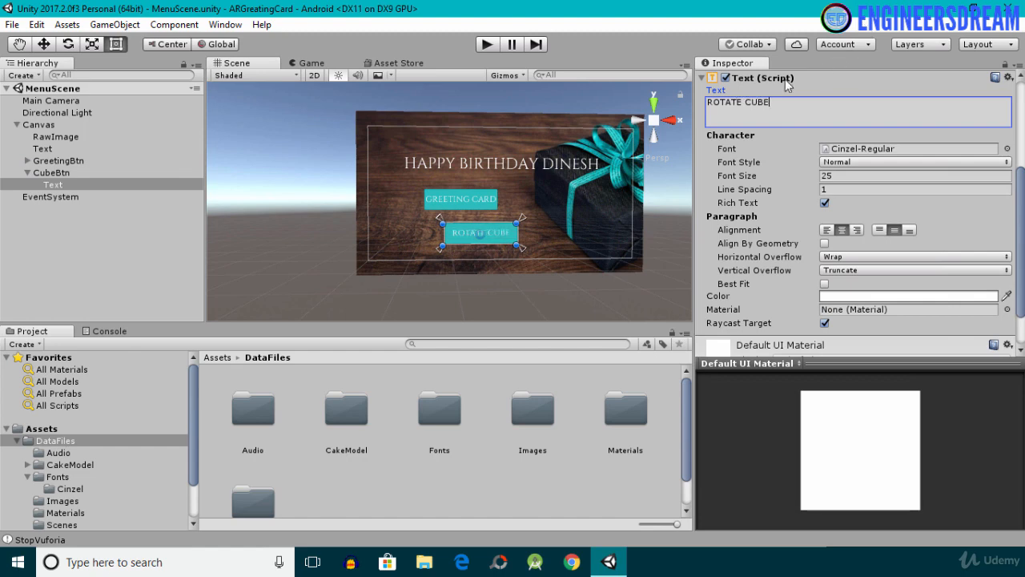
Set CubeBtn's normal color to red, hex FF0000
scroll(512, 253, "up", 2)
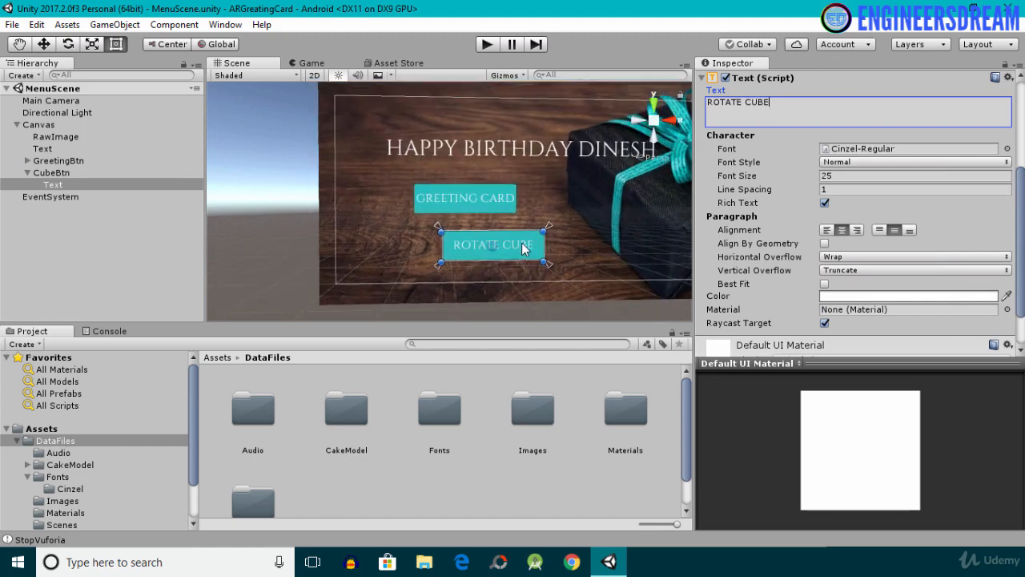
left_click(54, 172)
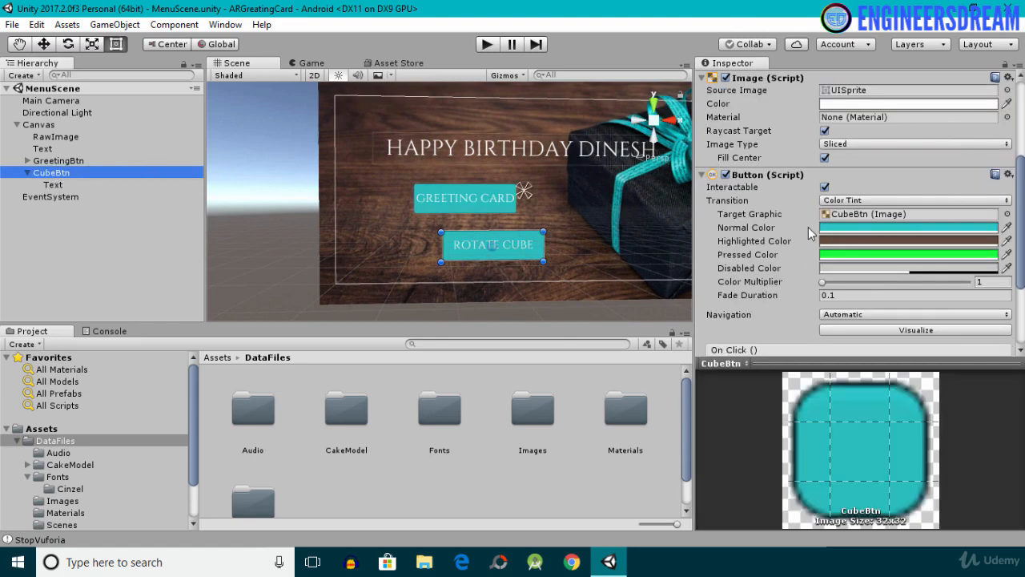
left_click(853, 228)
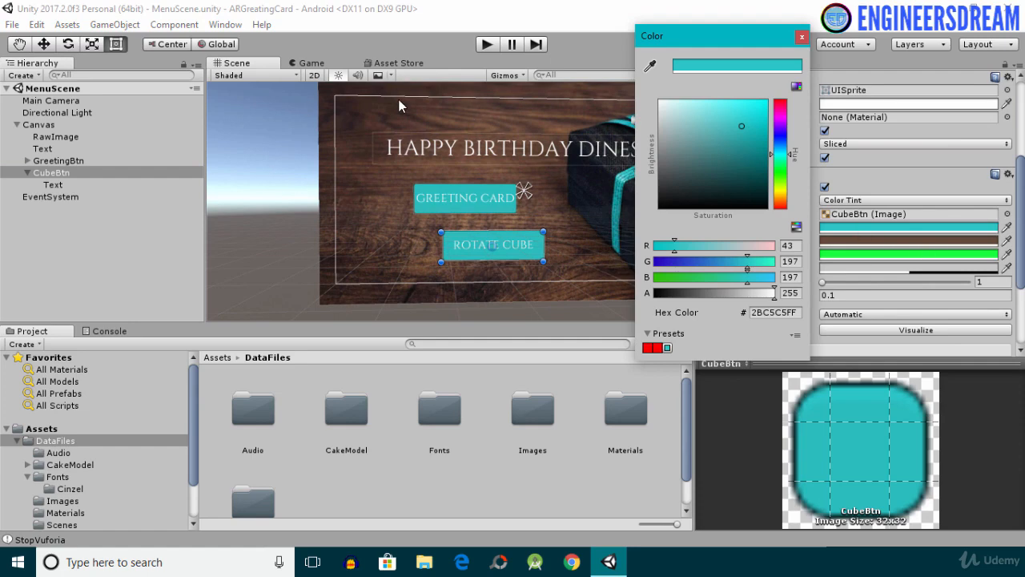
left_click(773, 312)
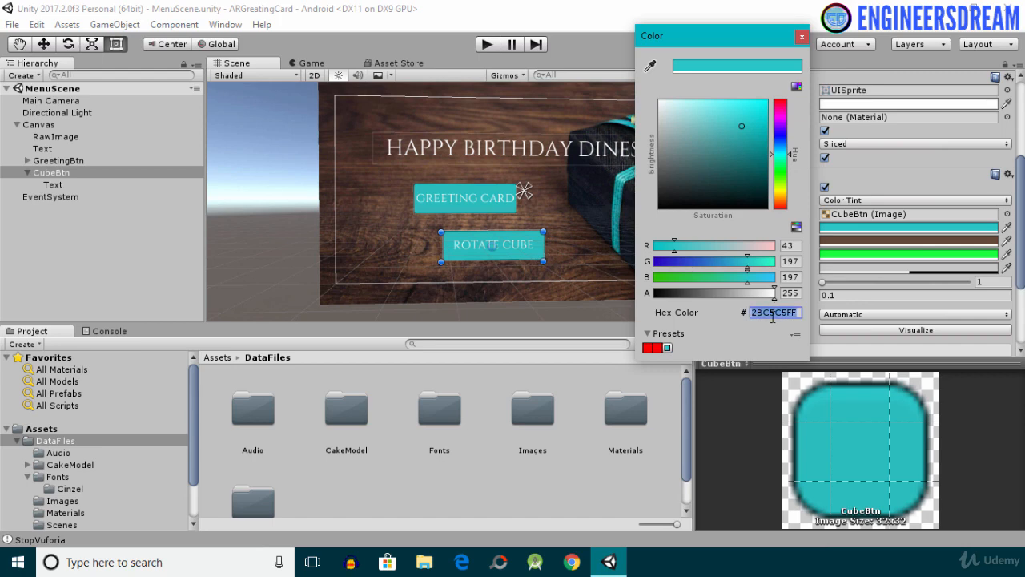
type("FF0000")
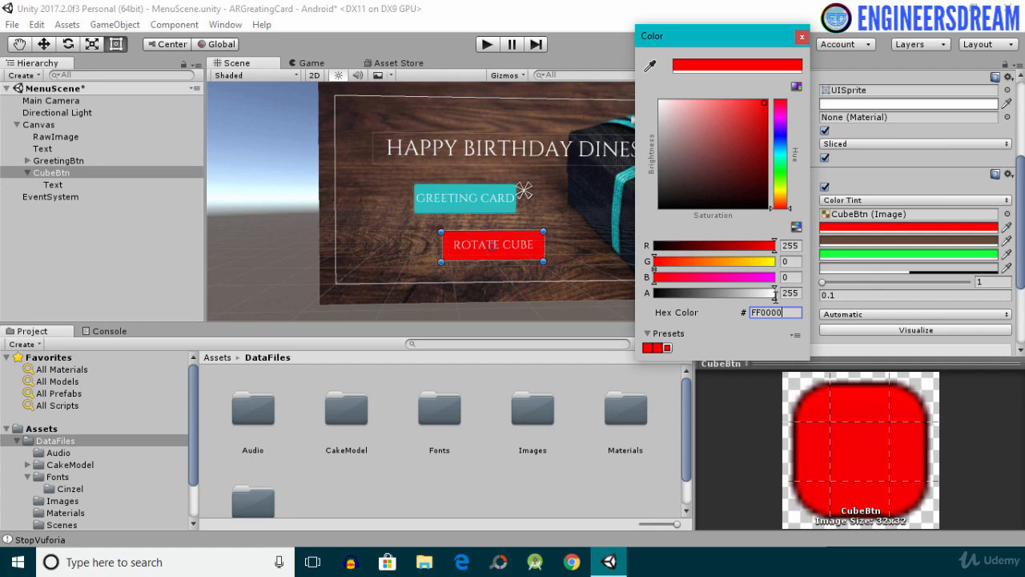
left_click(801, 36)
Set CubeBtn's highlighted color to dark red, hex 5E0000, and its pressed color to red, hex FF0000
left_click(881, 239)
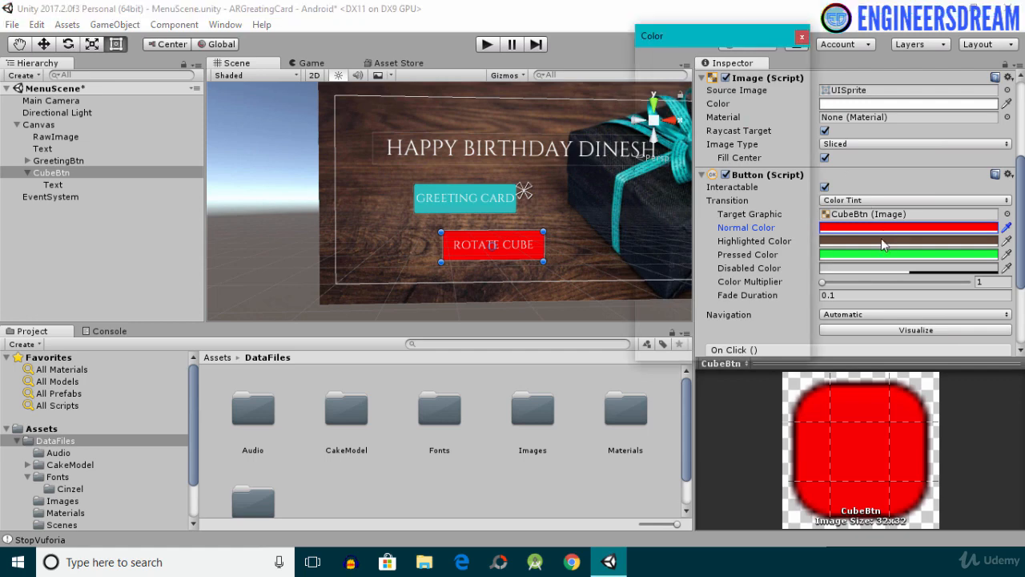
left_click(791, 314)
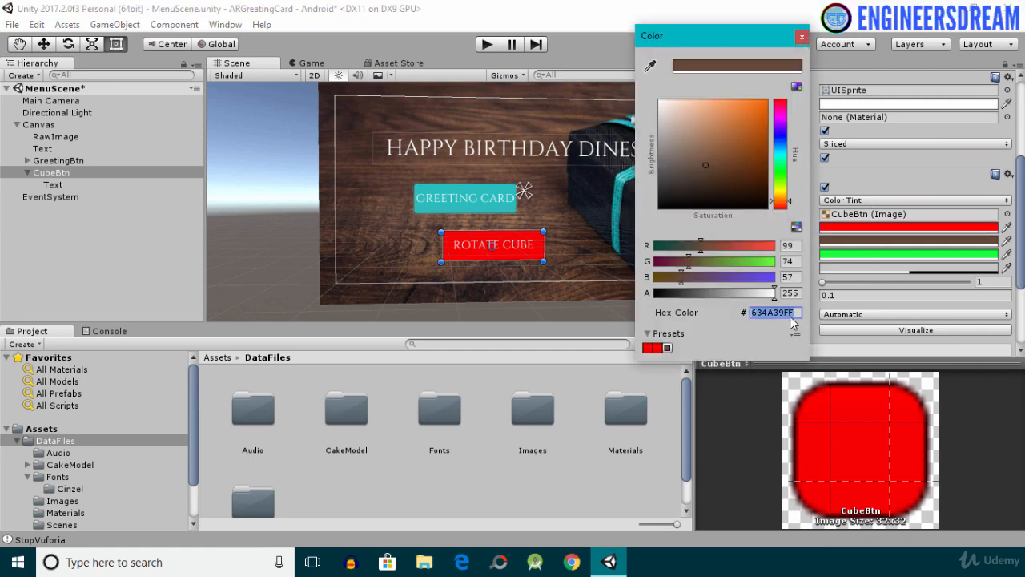
type("5E0000")
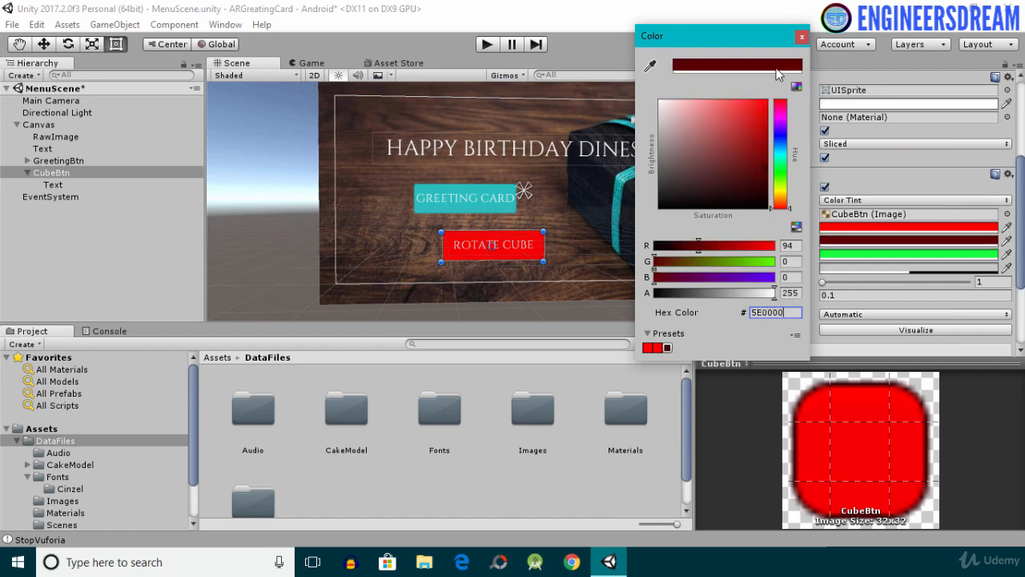
left_click(801, 36)
left_click(846, 254)
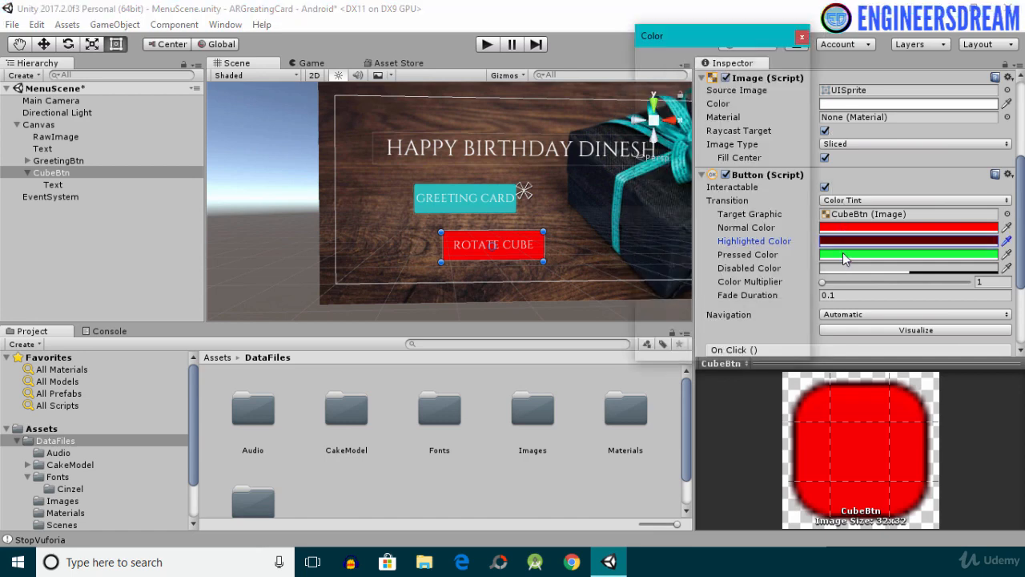
left_click(769, 312)
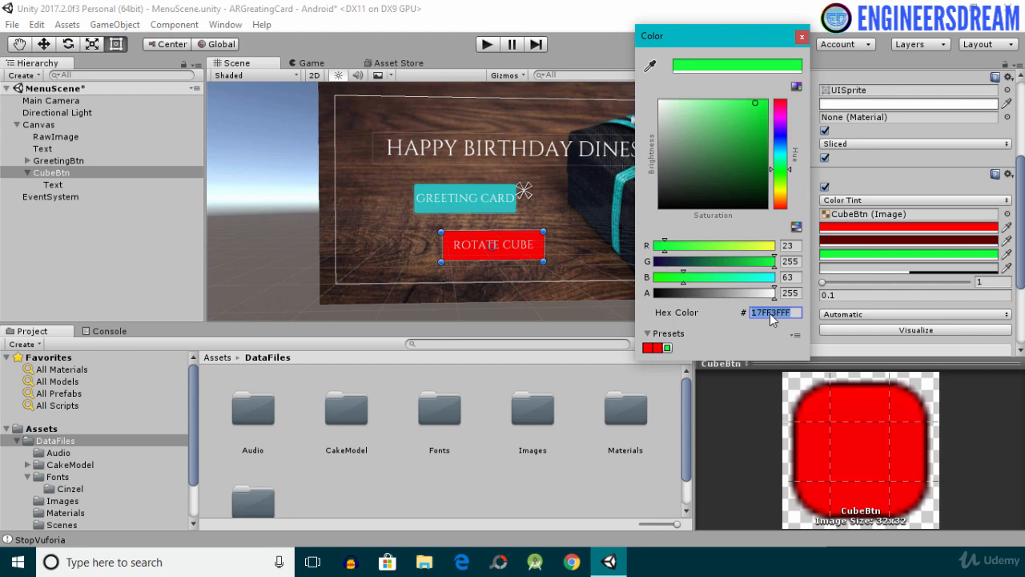
type("FF0000")
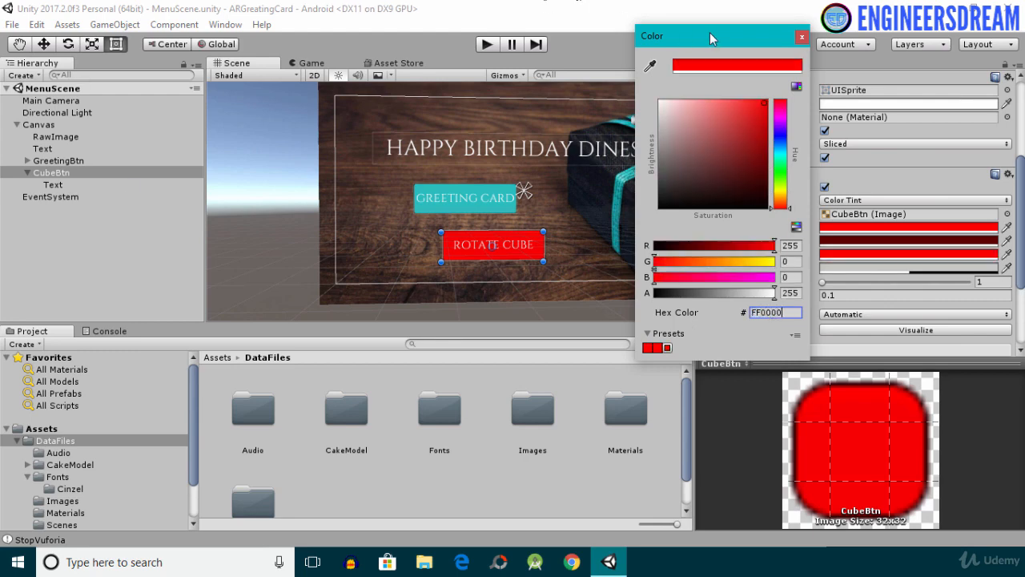
left_click(801, 36)
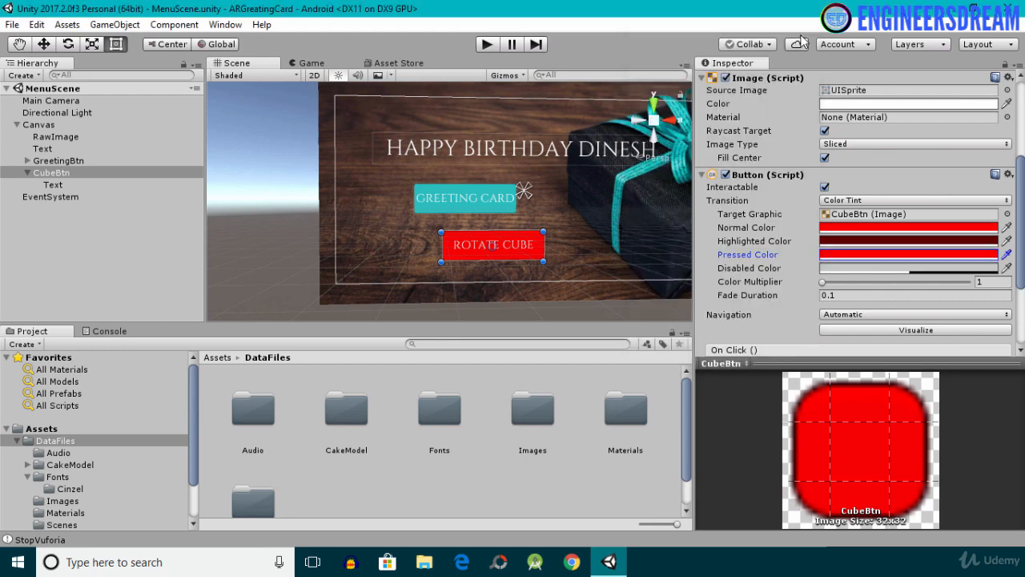
Add a UI Button to the Canvas and rename it CloseBtn
scroll(490, 162, "down", 3)
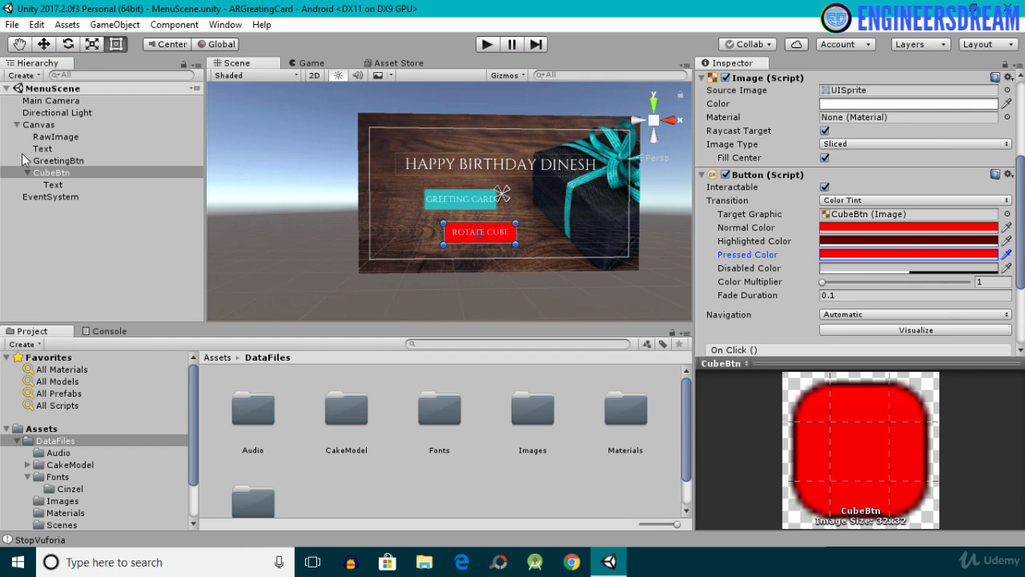
right_click(28, 125)
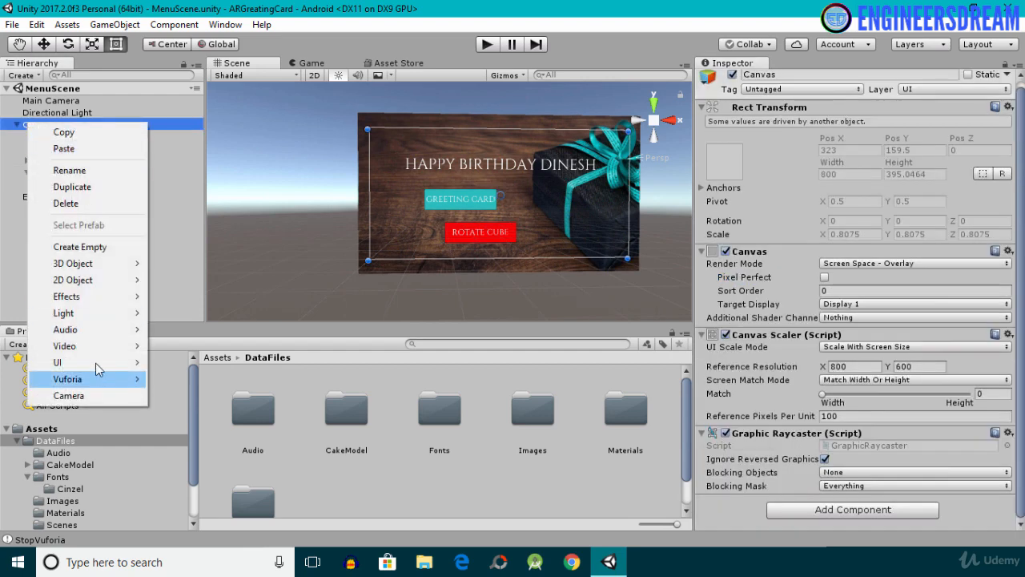
mouse_move(96, 362)
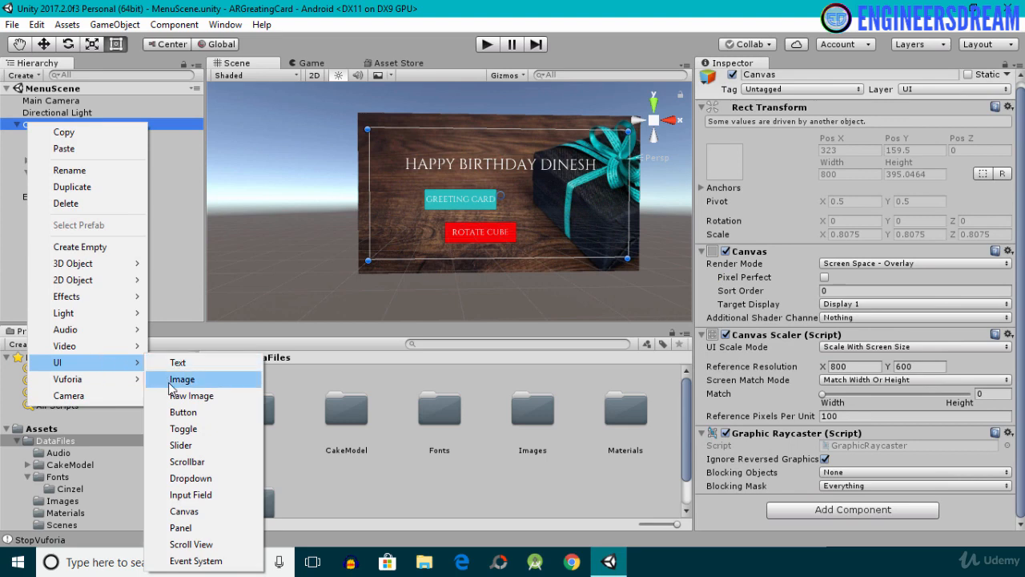
left_click(189, 413)
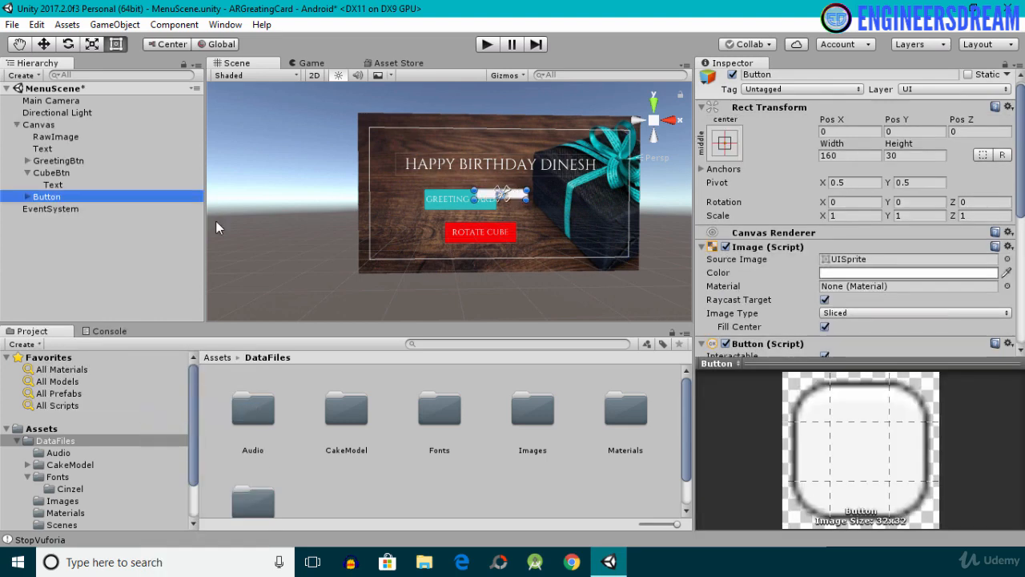
left_click(49, 197)
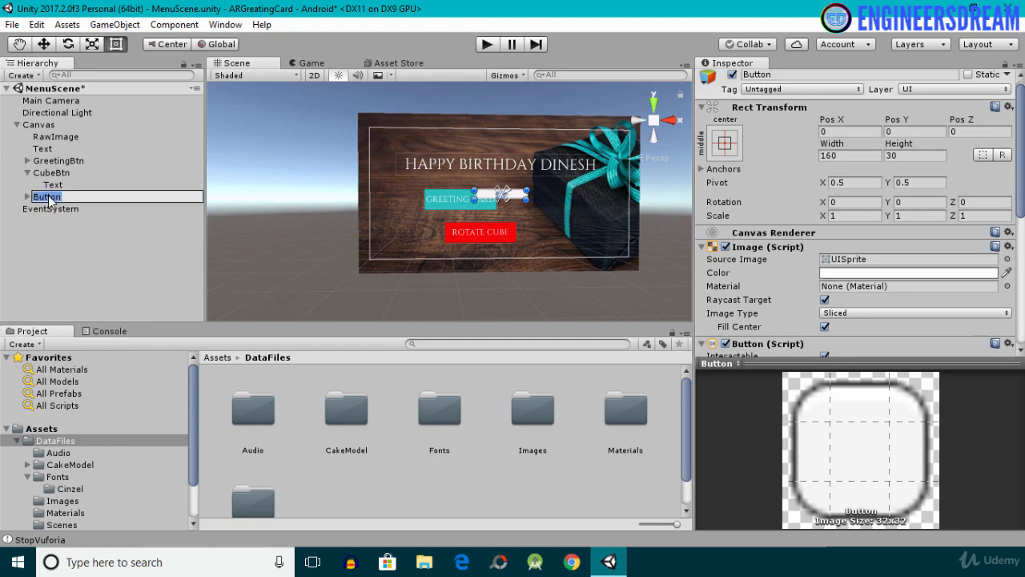
type("Rot")
key("BackSpace")
key("BackSpace")
key("BackSpace")
type("CloneBtn")
key("Return")
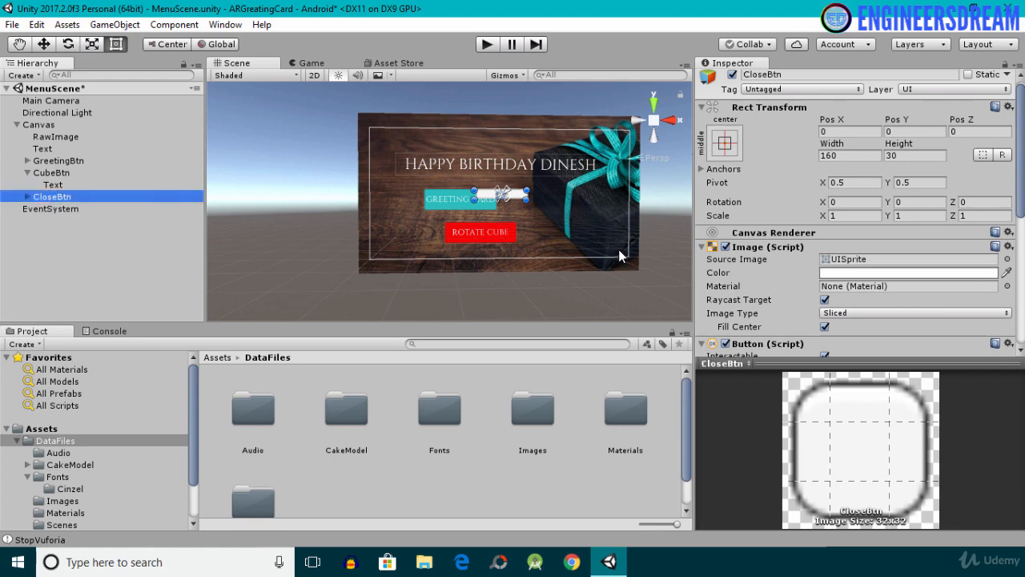
Anchor CloseBtn to the Canvas's bottom-right corner, moving its position there as well
double_click(58, 200)
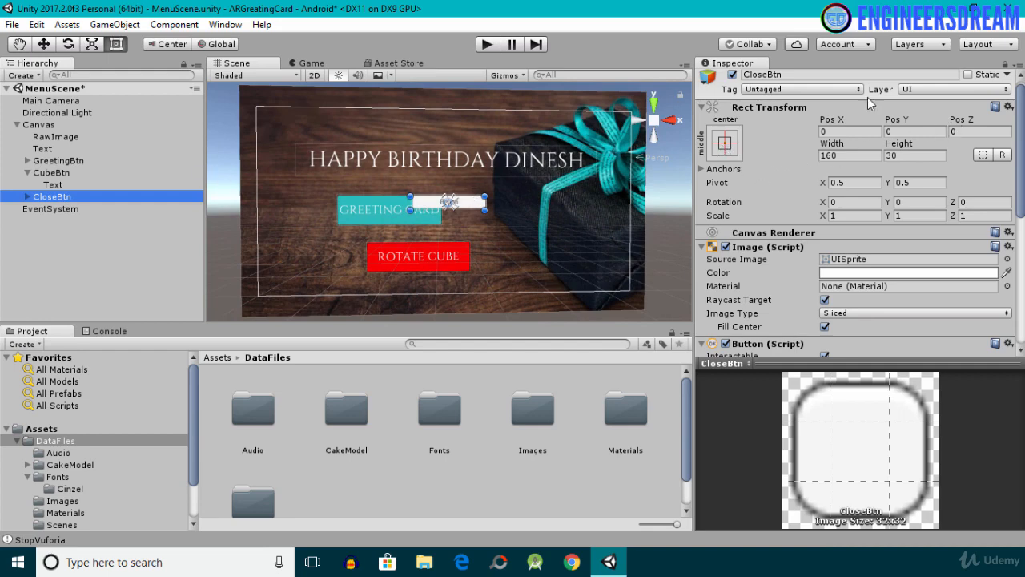
left_click(725, 142)
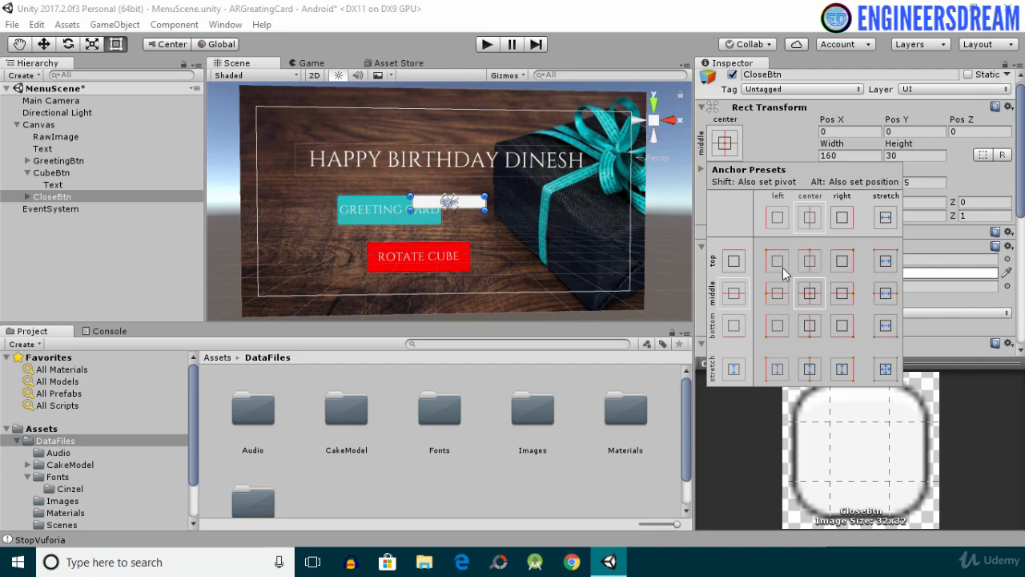
key("alt")
key("alt")
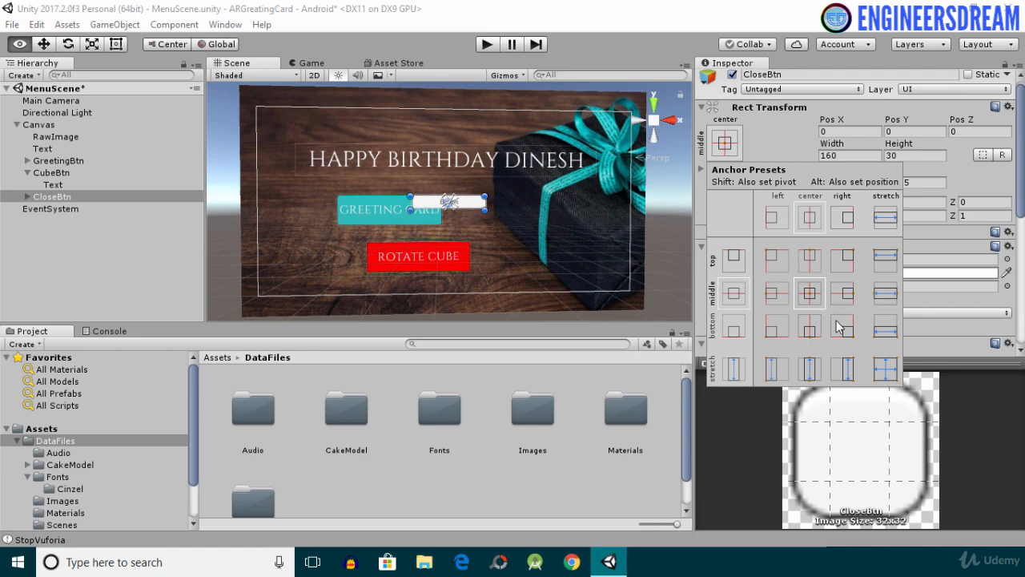
left_click(843, 327, "alt")
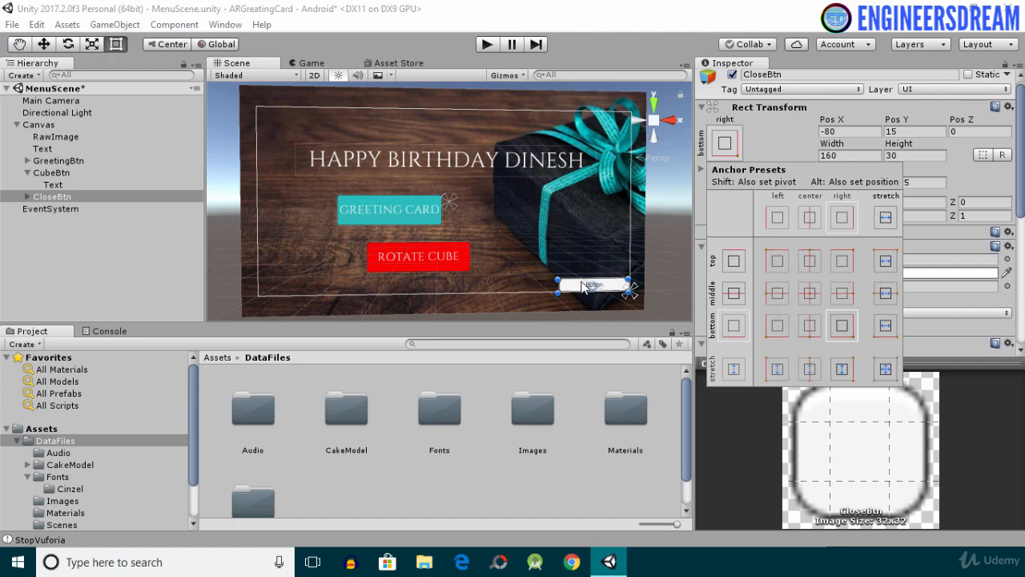
Delete the Text child of CloseBtn and select CloseBtn itself
left_click(33, 197)
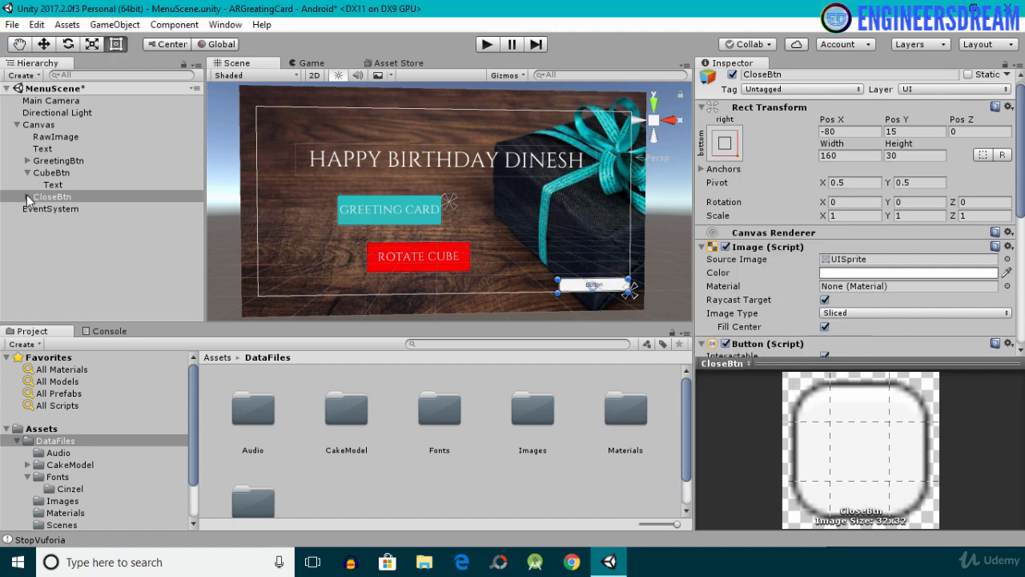
left_click(27, 196)
left_click(54, 209)
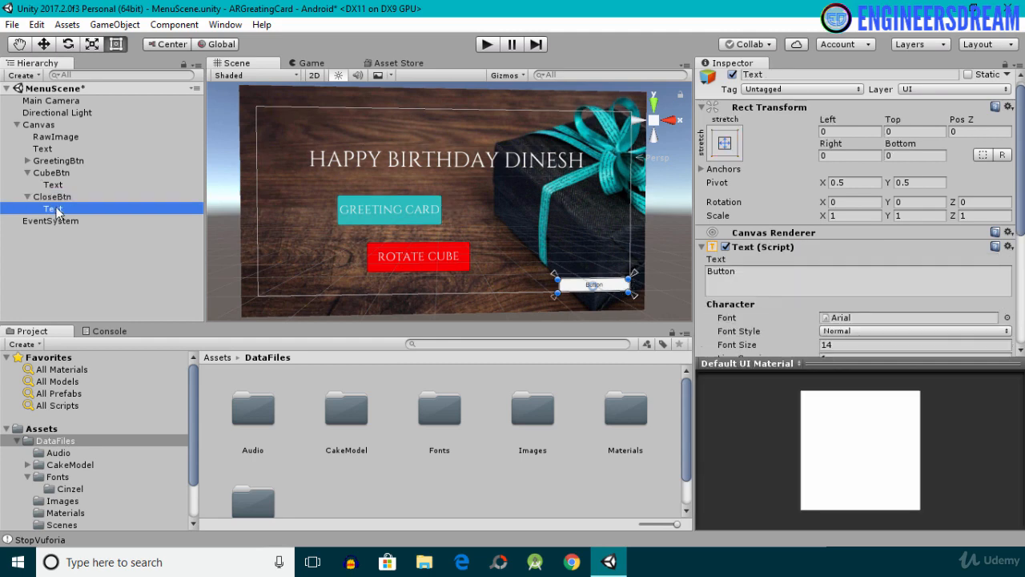
key("Delete")
left_click(53, 199)
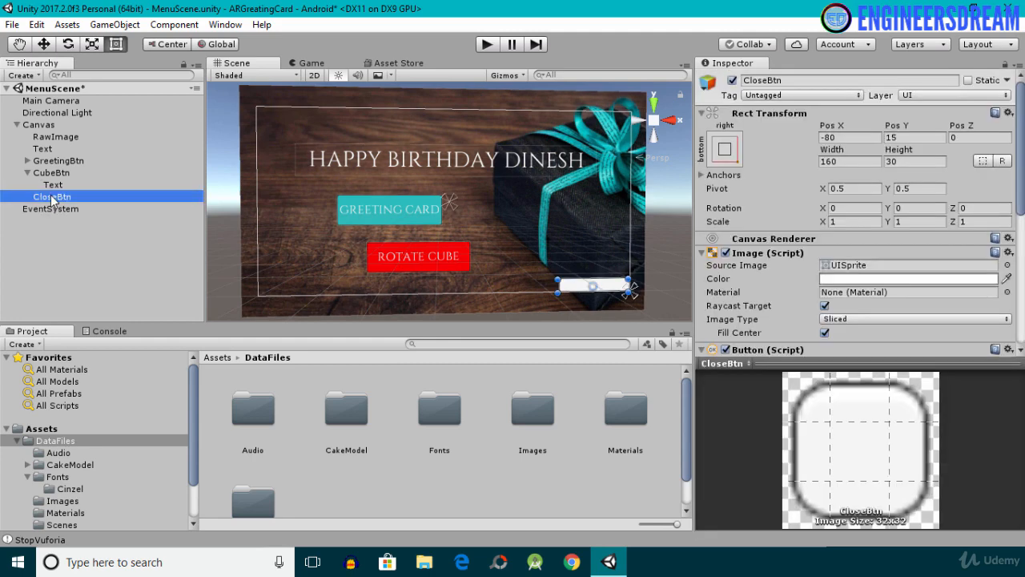
Set CloseBtn's width and height to 200
left_click(862, 160)
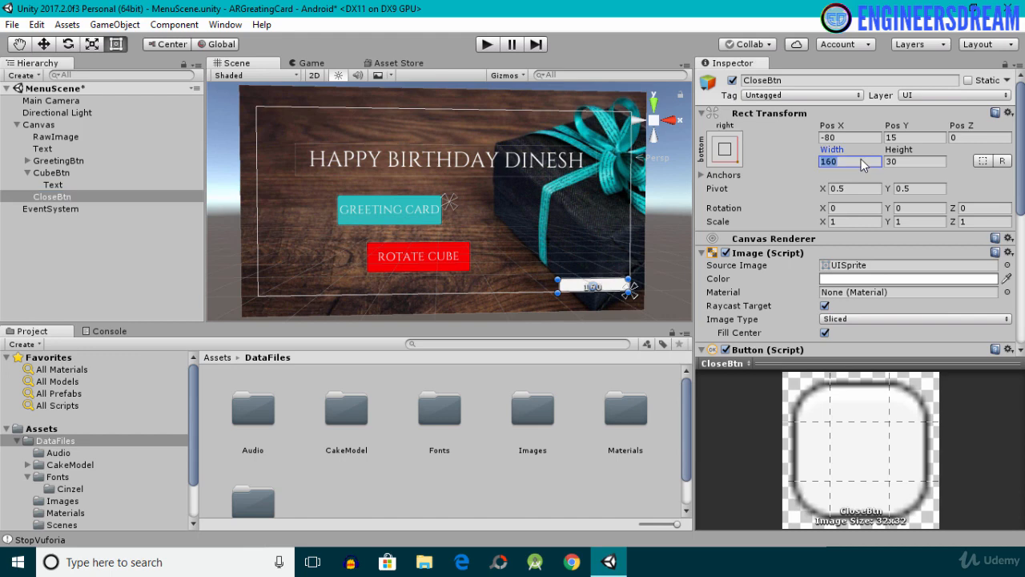
type("200")
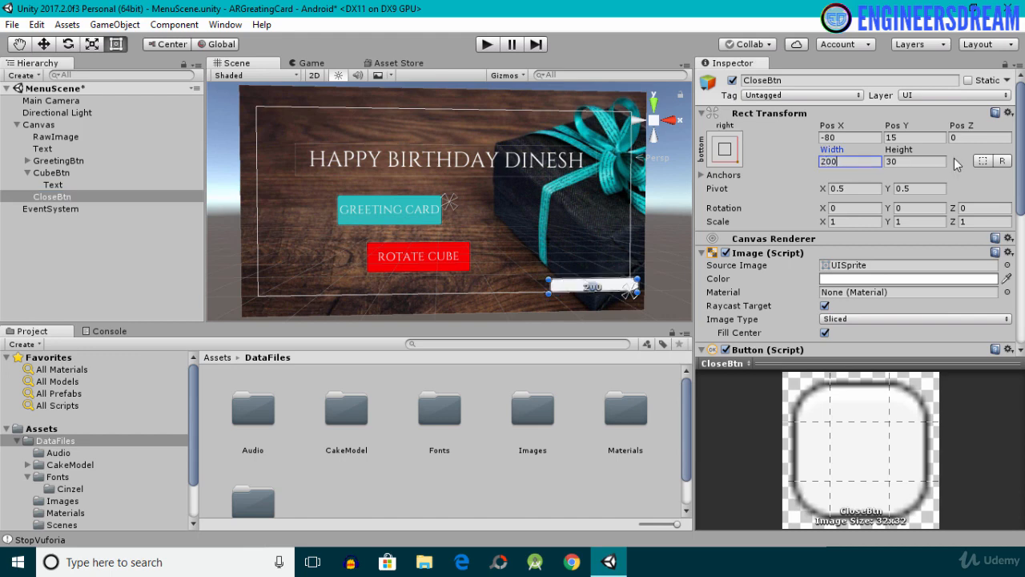
key("Tab")
type("200")
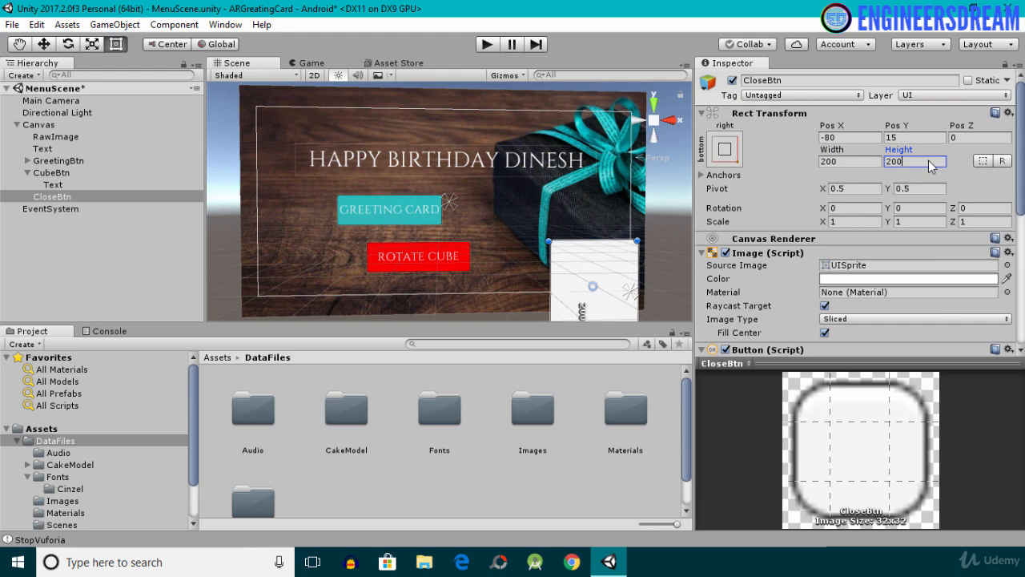
Set CloseBtn's width to 150 and its height to 120
left_click(848, 160)
type("15")
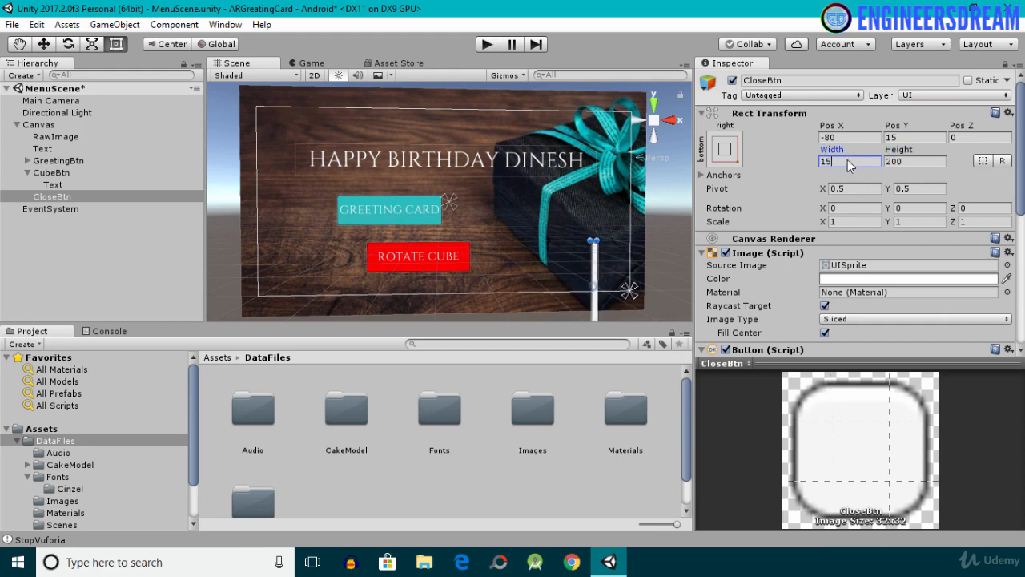
type("0")
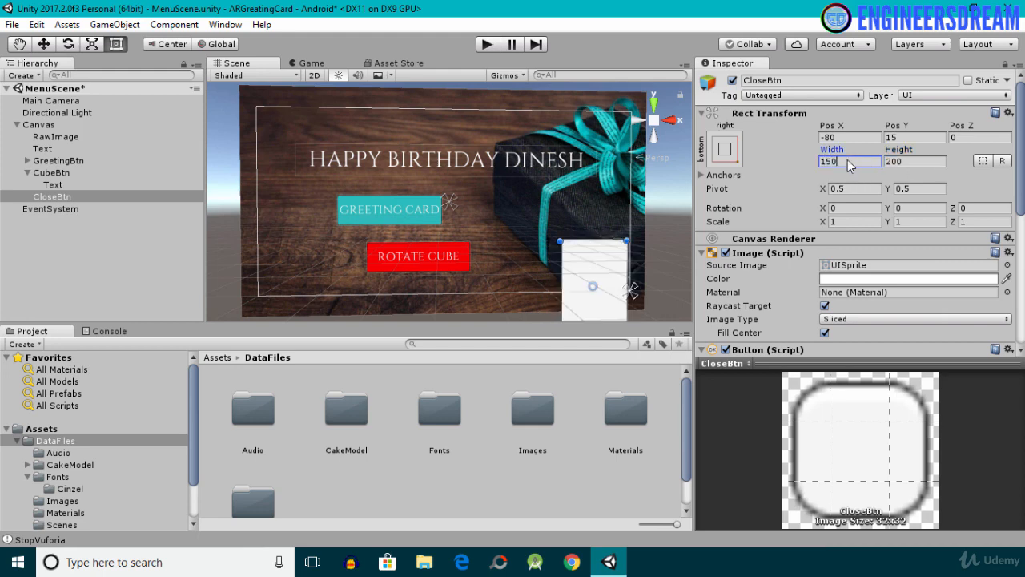
left_click(918, 161)
type("120")
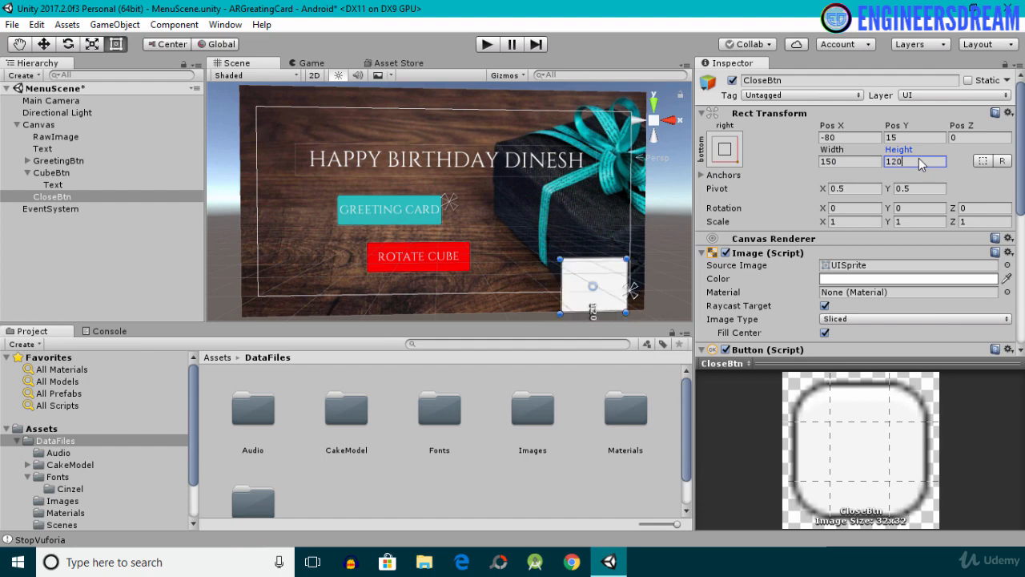
Reapply the bottom-right anchor preset with position so the resized CloseBtn sits inside the Canvas corner
left_click(54, 198)
left_click(727, 149)
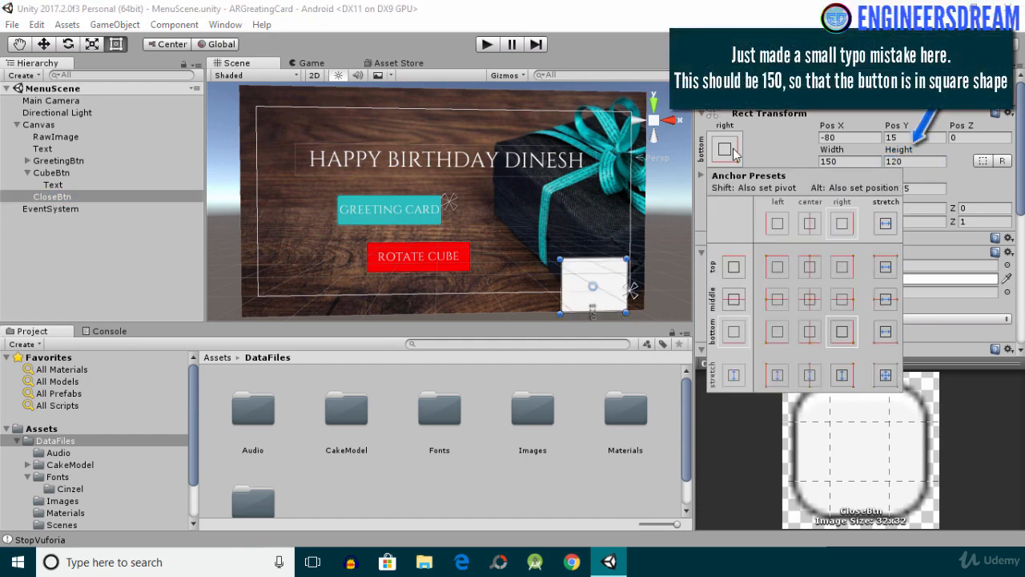
key("alt")
left_click(842, 335, "alt")
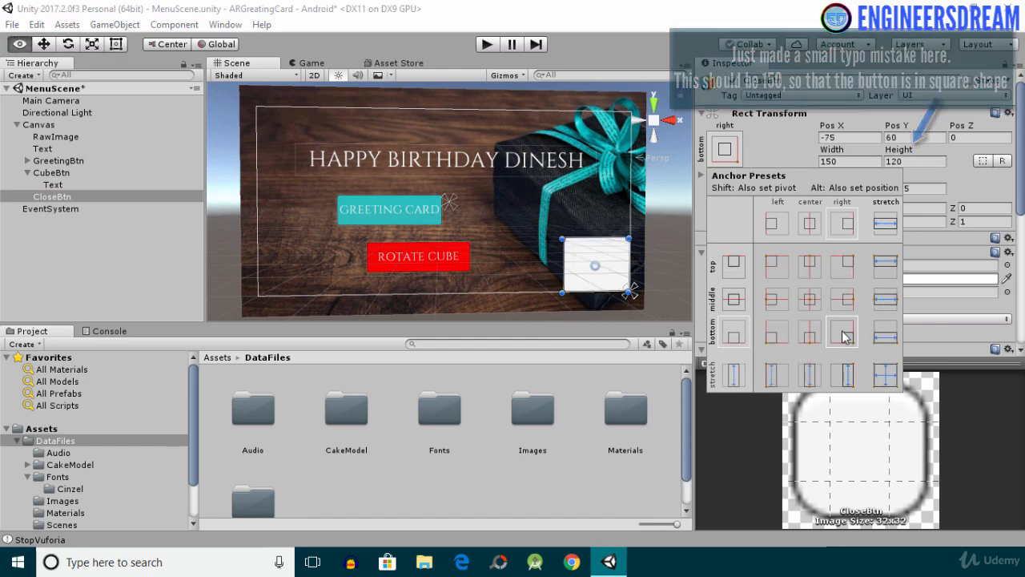
left_click(664, 237, "alt")
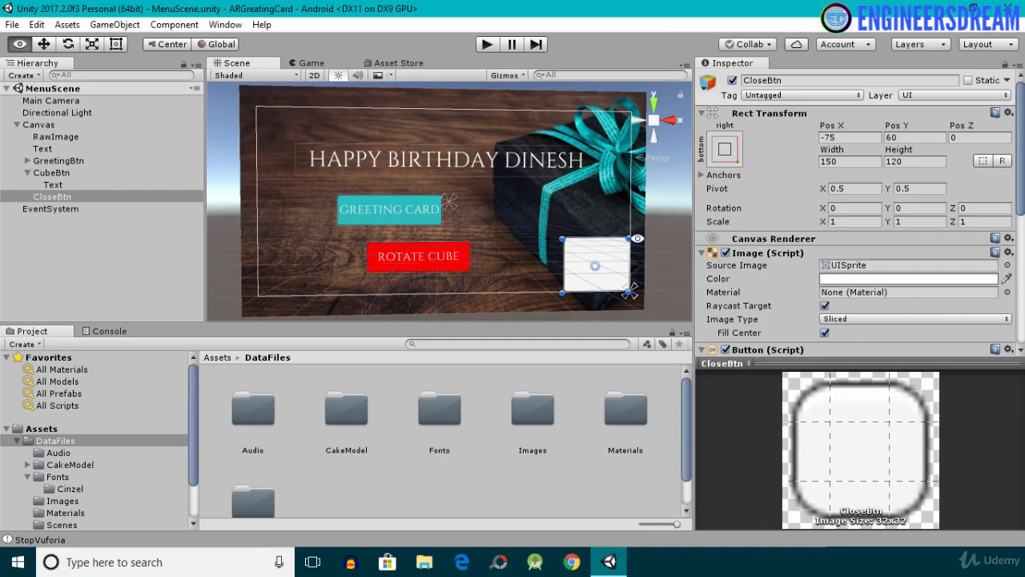
left_click(668, 233)
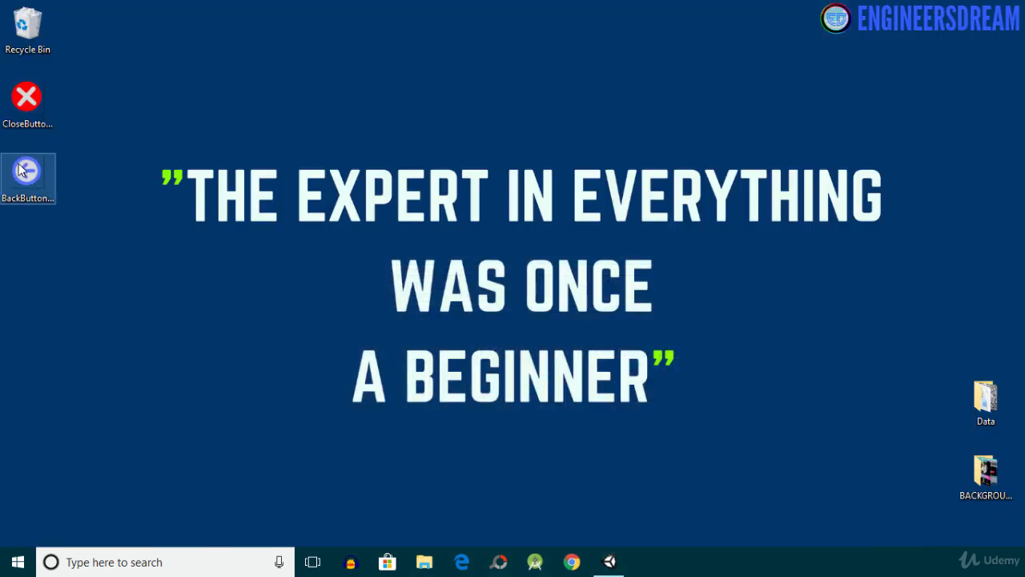
Import the CloseButton and BackButton images from the desktop into the DataFiles Images folder
left_click_drag(49, 233, 22, 95)
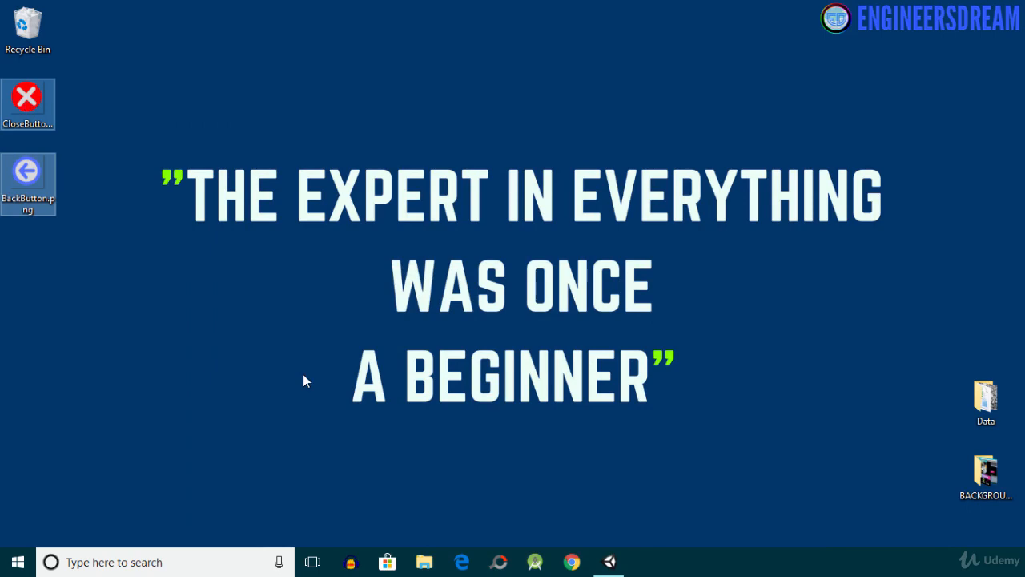
left_click(609, 561)
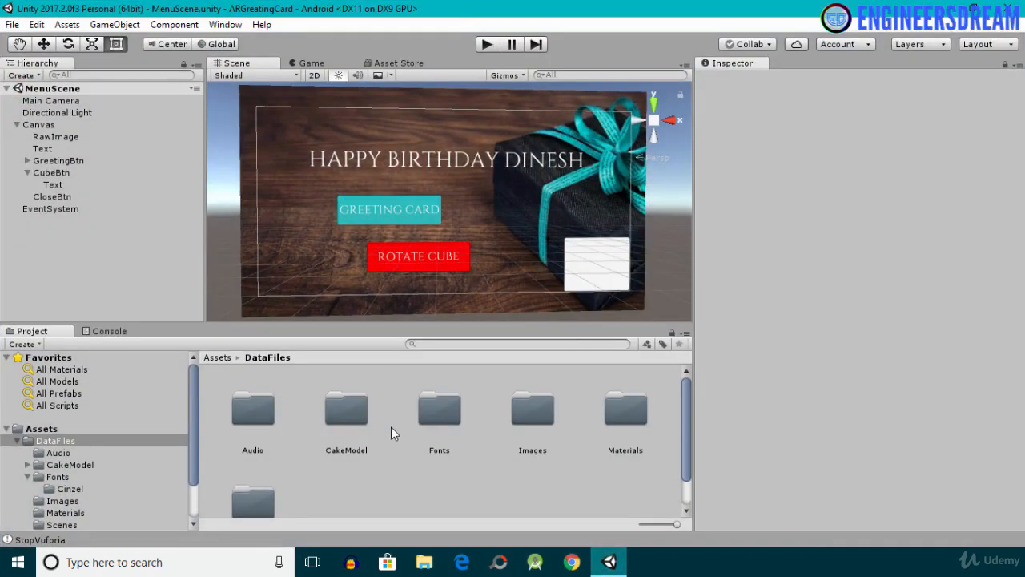
double_click(533, 409)
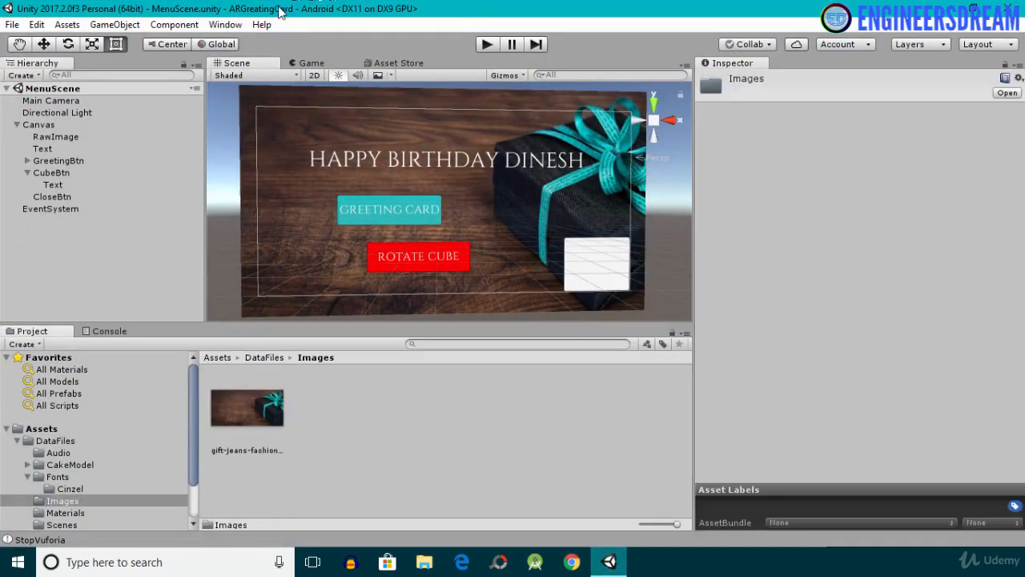
left_click_drag(282, 11, 467, 2)
left_click_drag(182, 6, 293, 38)
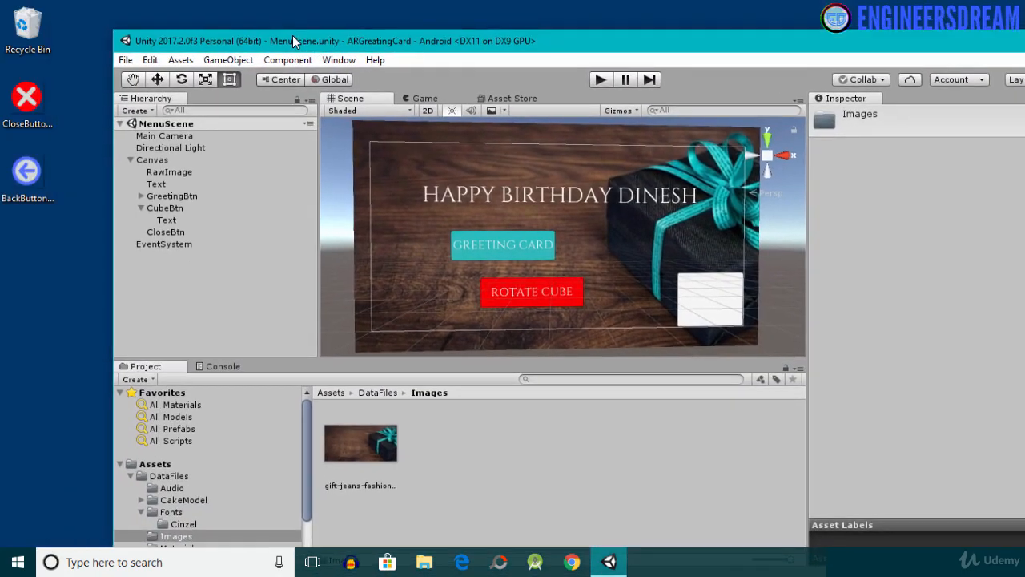
left_click_drag(58, 265, 554, 484)
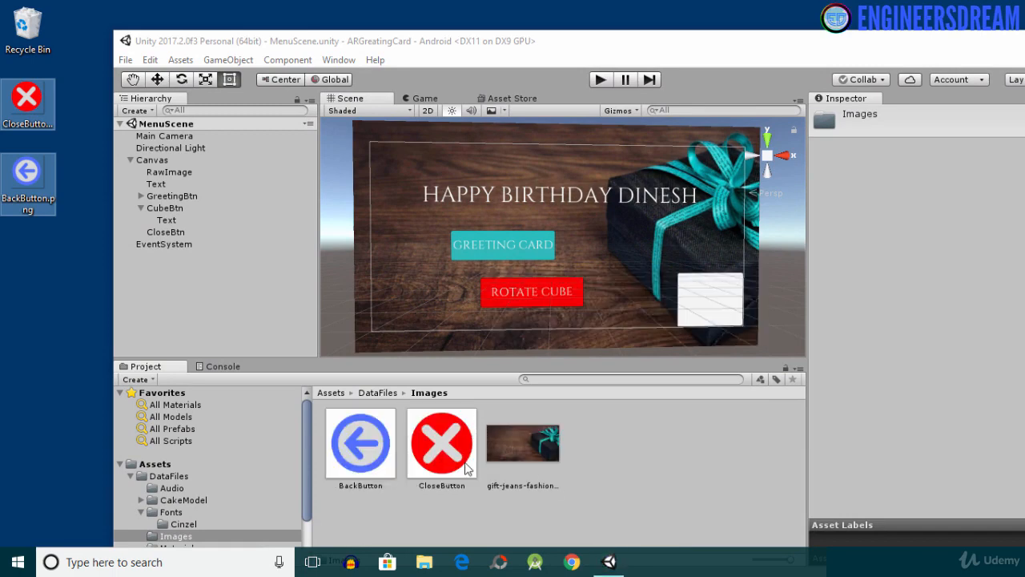
Restore the Unity editor window to full screen
left_click(442, 449)
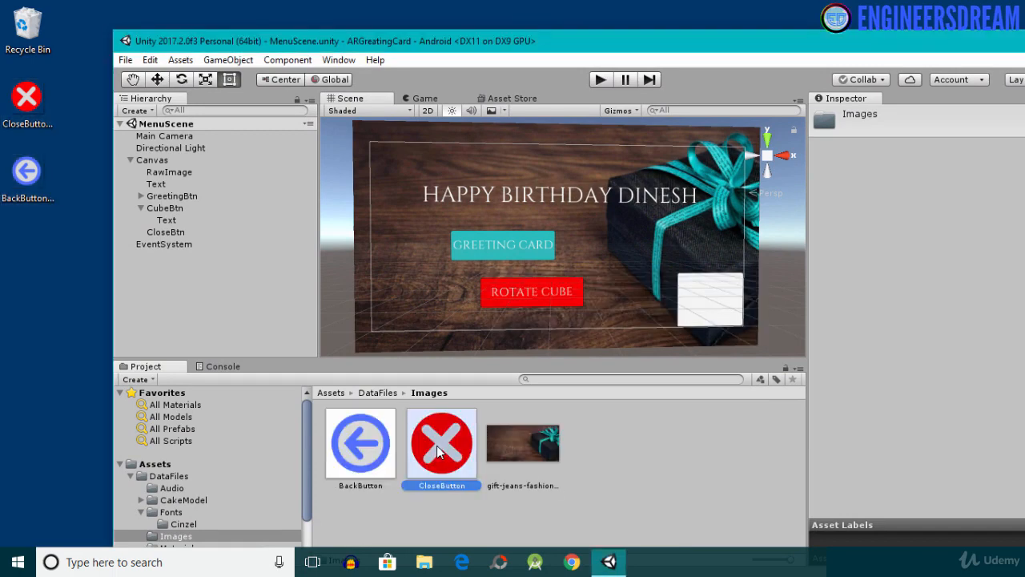
left_click(705, 321)
left_click_drag(839, 41, 712, 35)
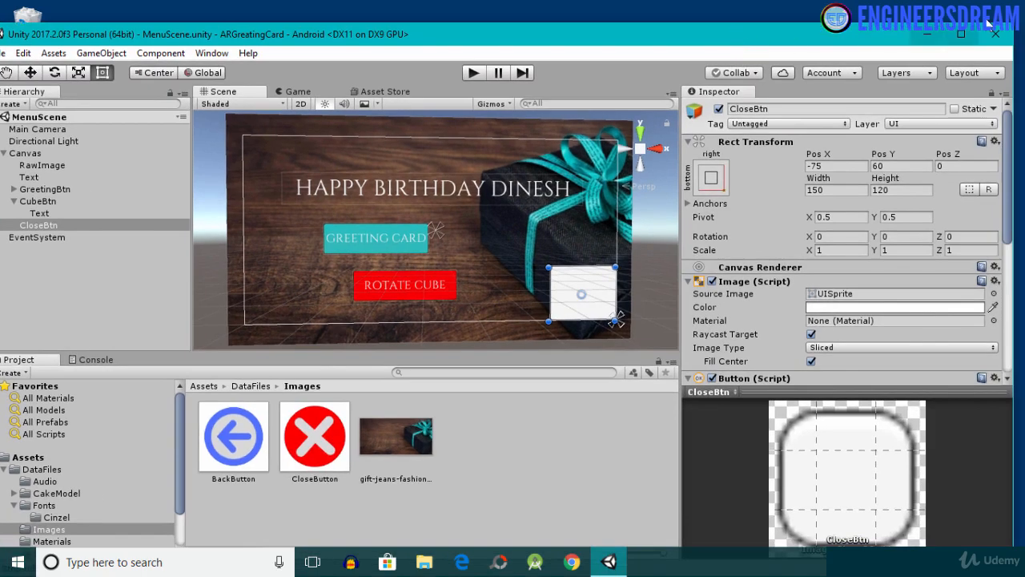
left_click(960, 33)
Set the CloseButton image's texture type to Sprite (2D and UI) and apply the import settings
left_click(327, 403)
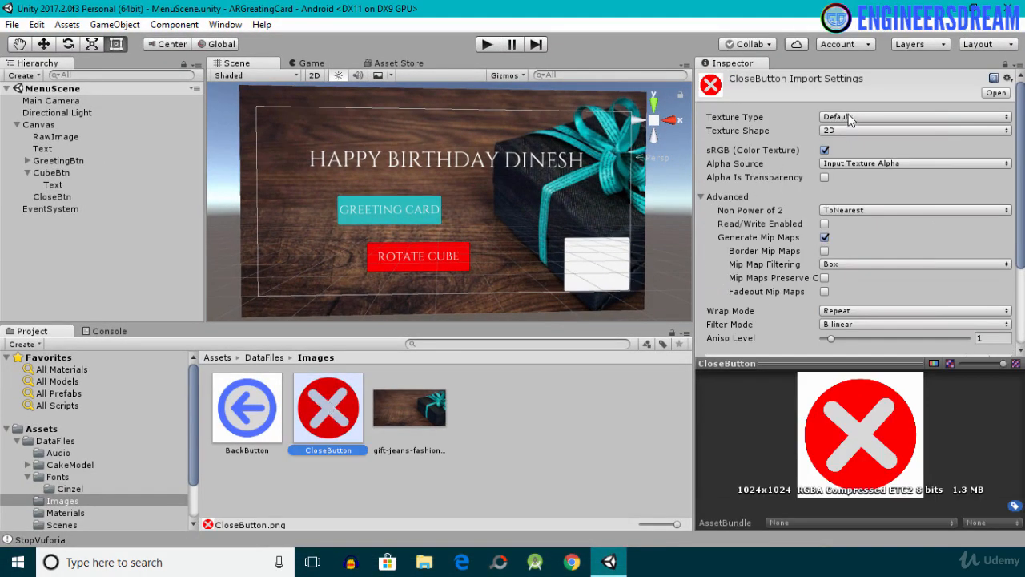
left_click(853, 119)
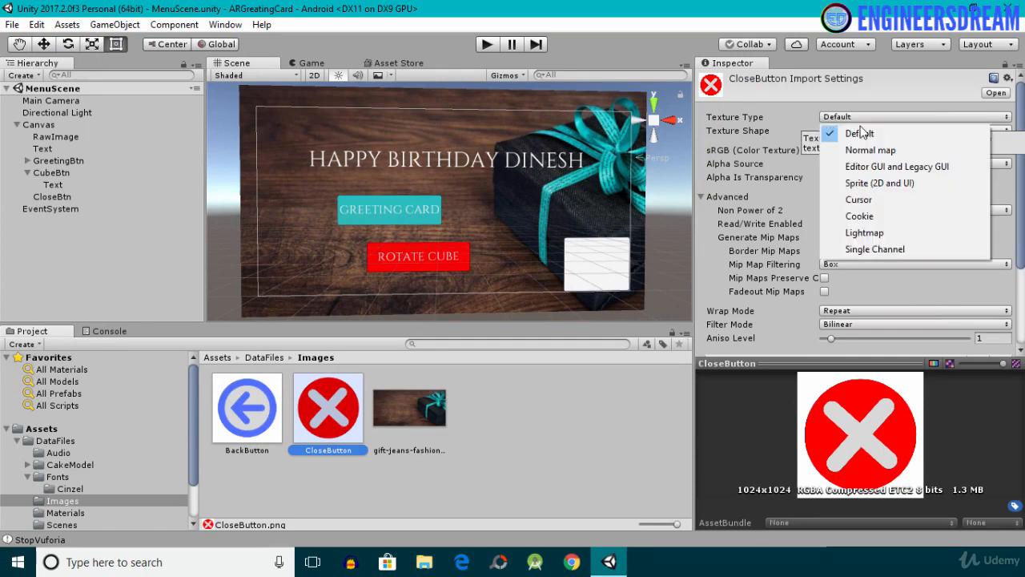
left_click(873, 184)
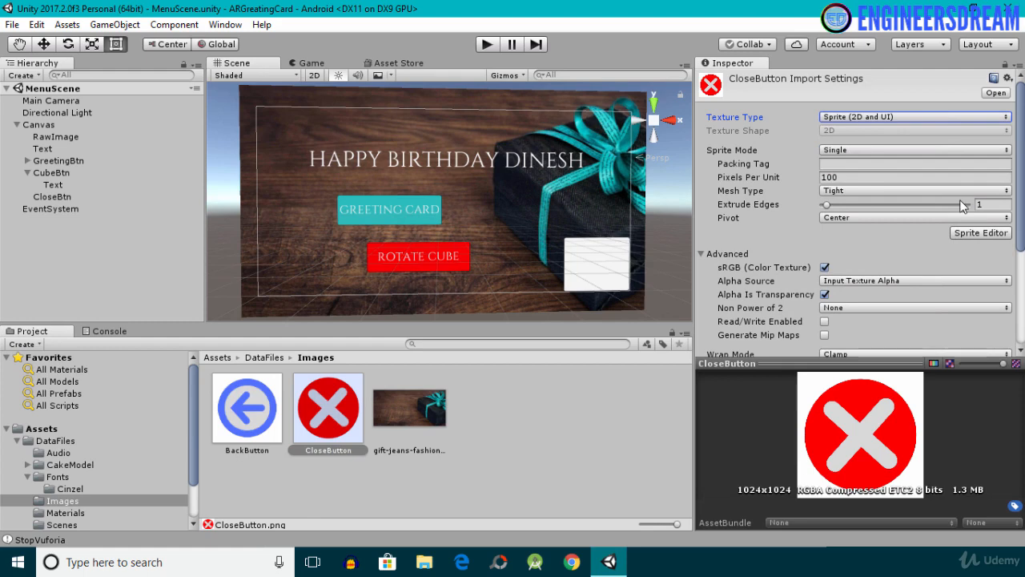
scroll(914, 254, "down", 5)
left_click(991, 342)
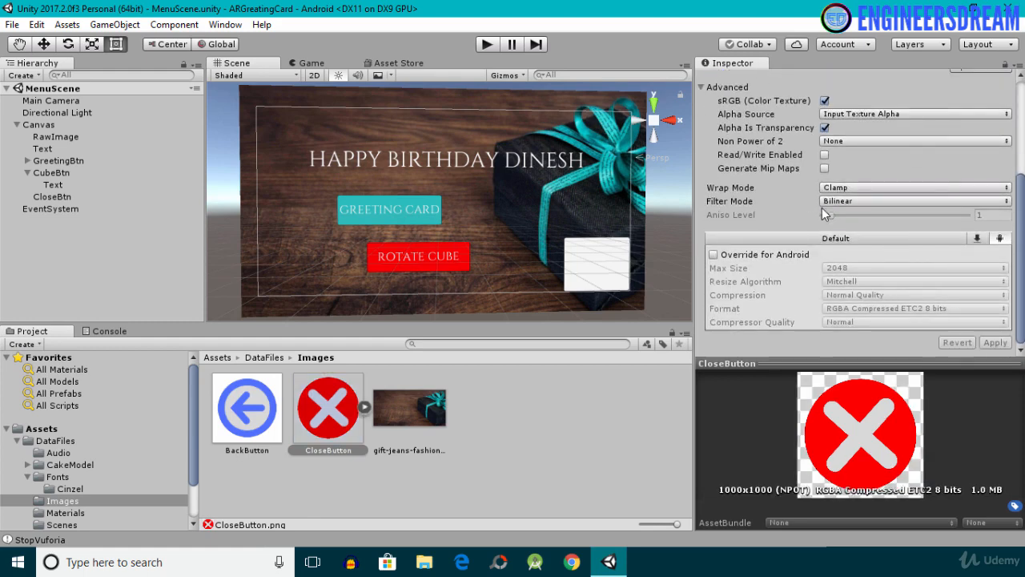
scroll(843, 141, "up", 5)
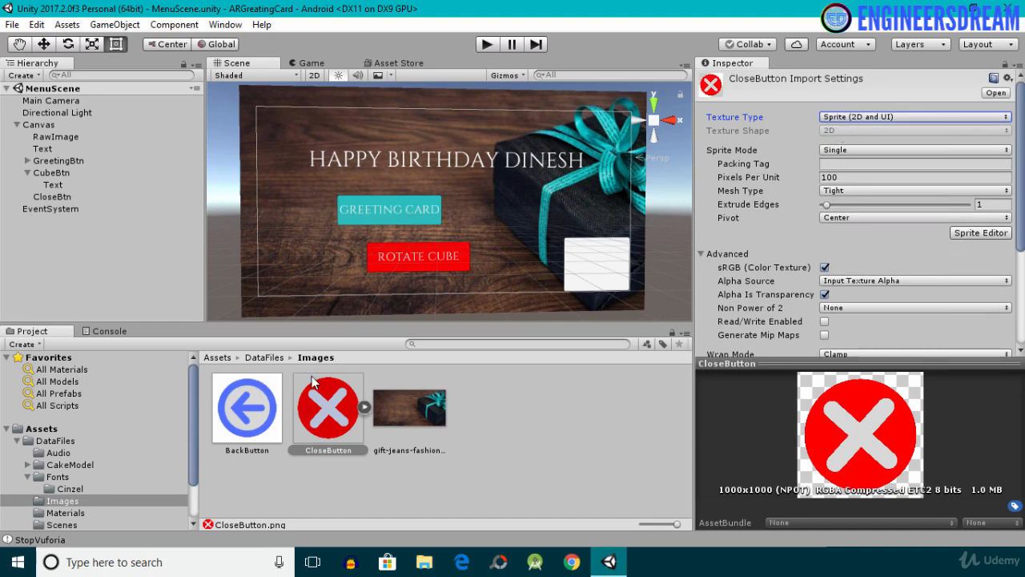
View the original CloseButton image from the desktop at full size, then return to the Unity editor
left_click(962, 7)
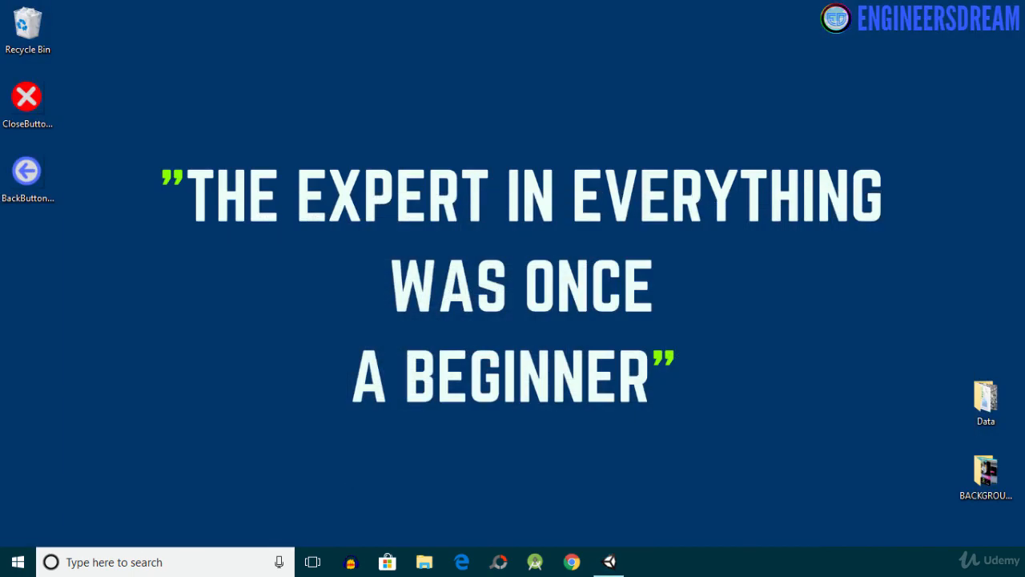
double_click(29, 94)
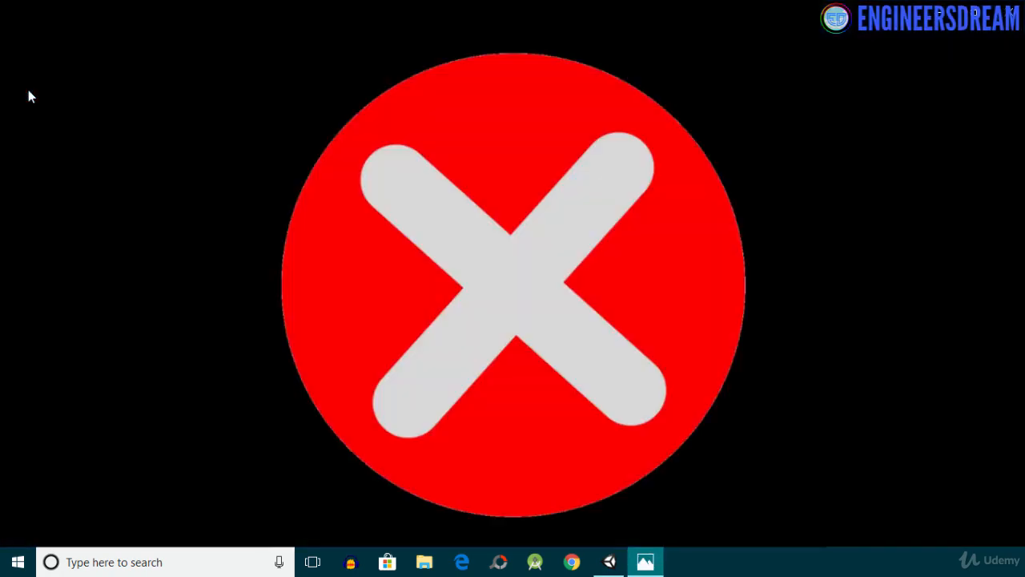
left_click(1008, 12)
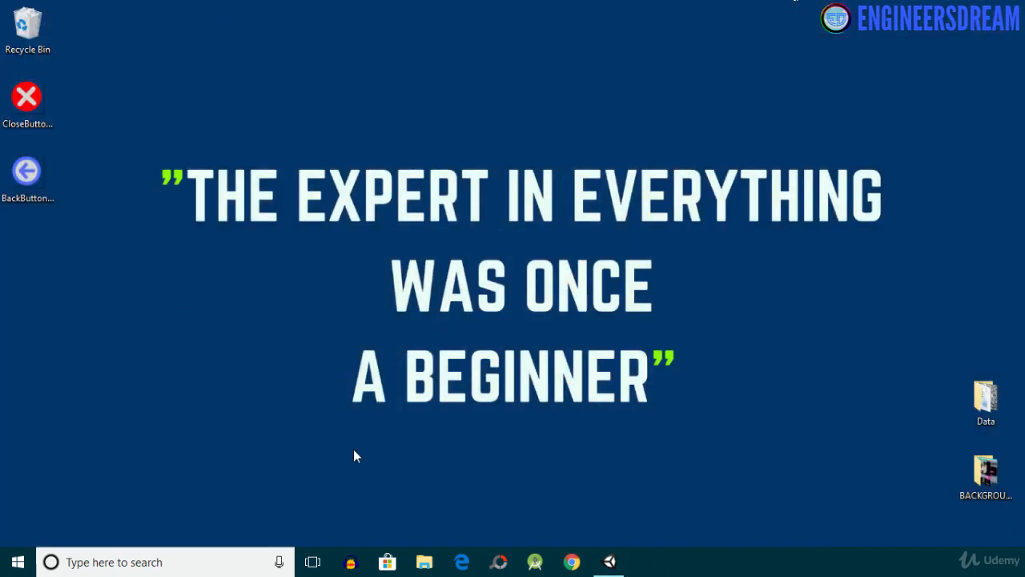
left_click(609, 561)
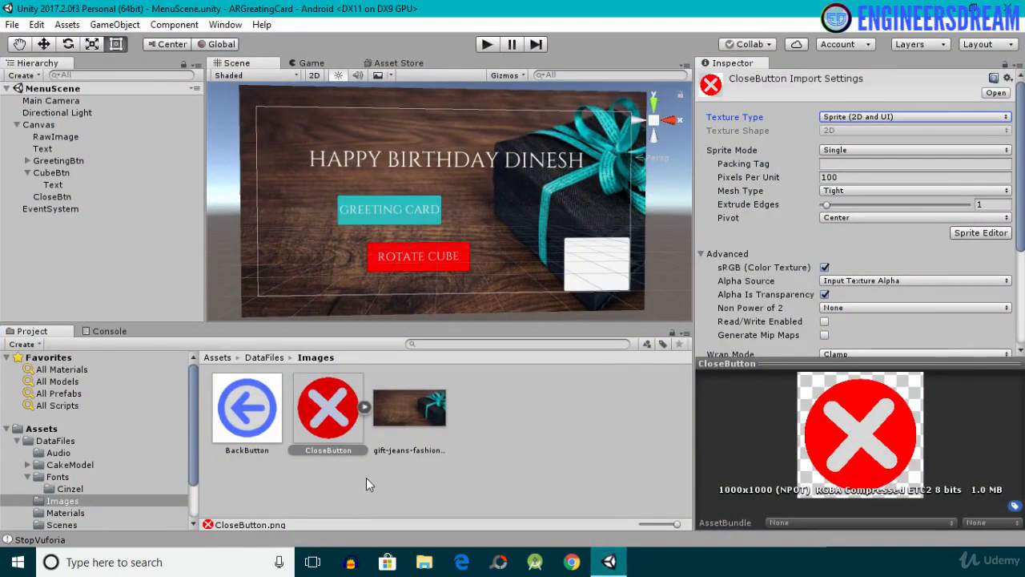
Set the BackButton image's texture type to Sprite (2D and UI) and apply the import settings
left_click(231, 403)
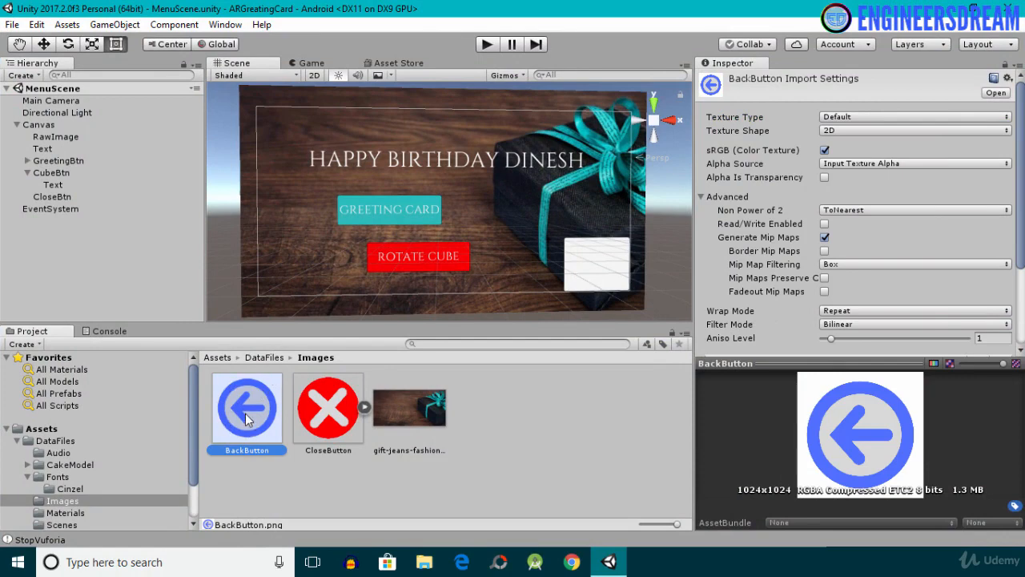
left_click(847, 119)
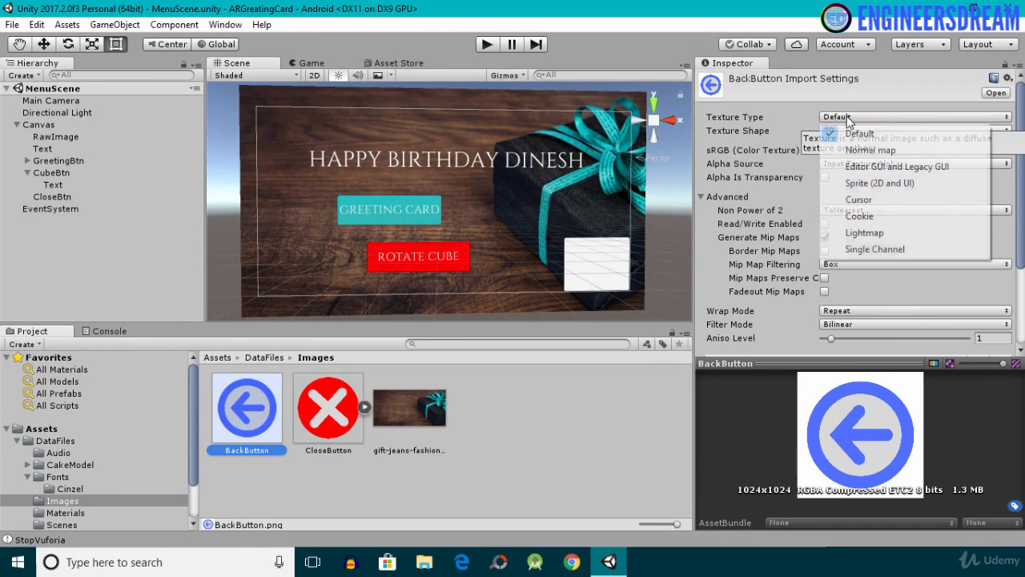
left_click(878, 183)
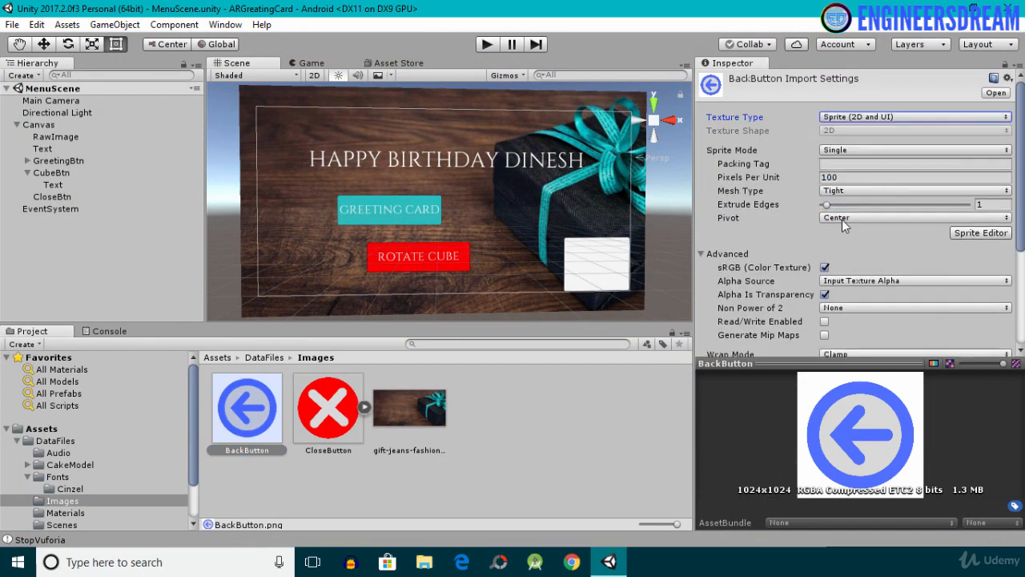
scroll(841, 224, "down", 1)
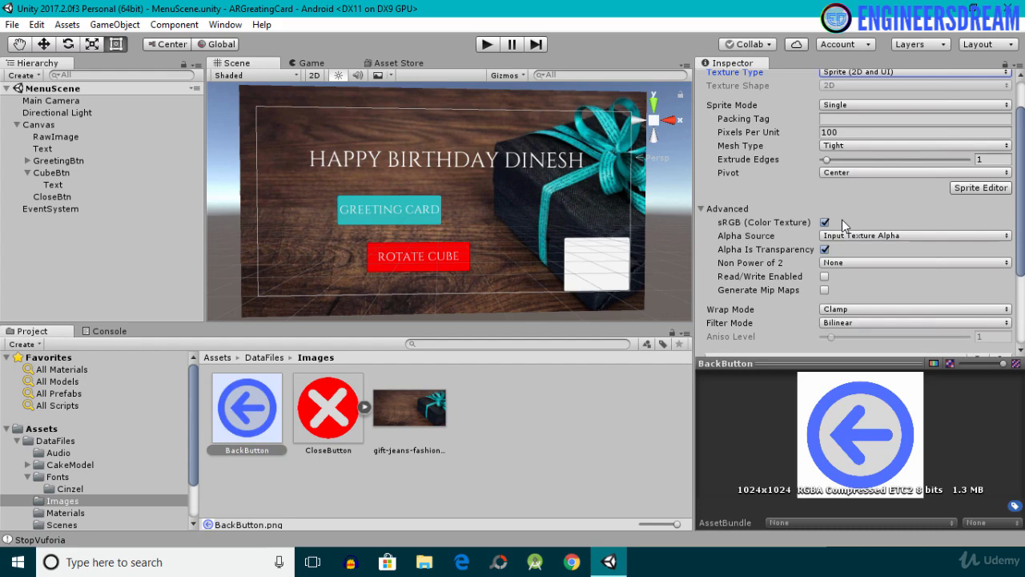
scroll(842, 220, "down", 3)
left_click(995, 343)
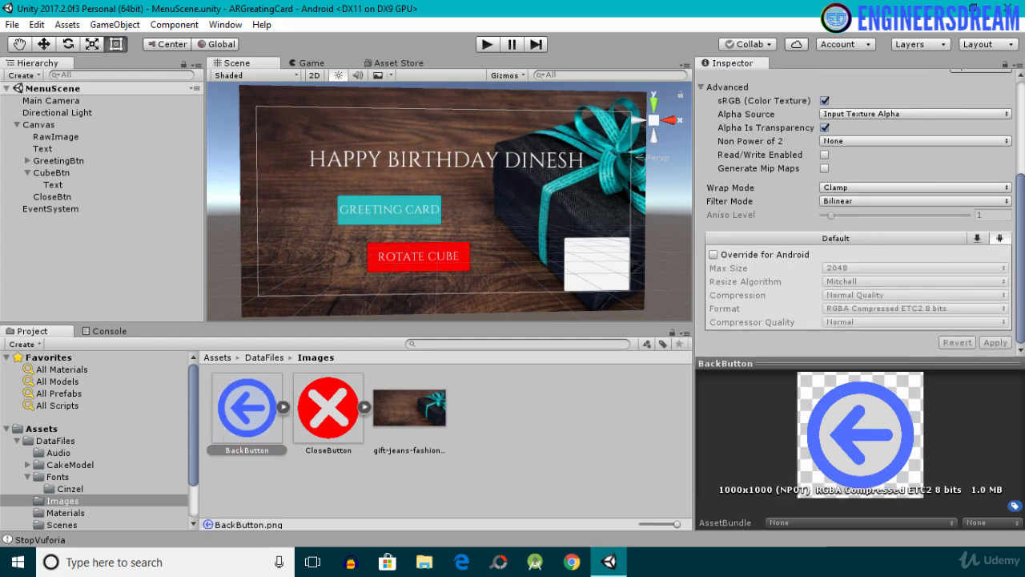
Assign the CloseButton sprite as the source image of CloseBtn and save the scene
left_click(50, 195)
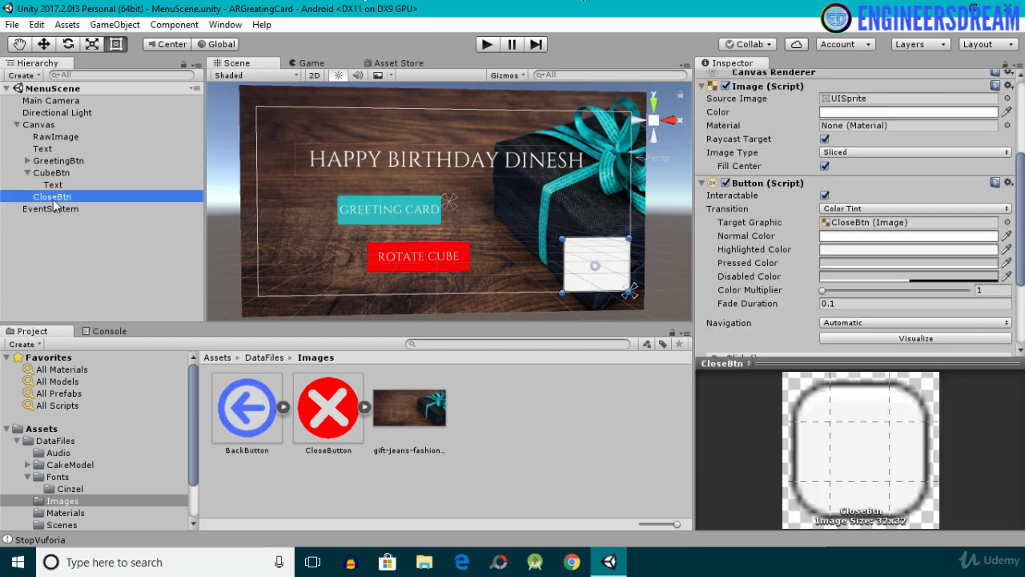
scroll(981, 224, "up", 5)
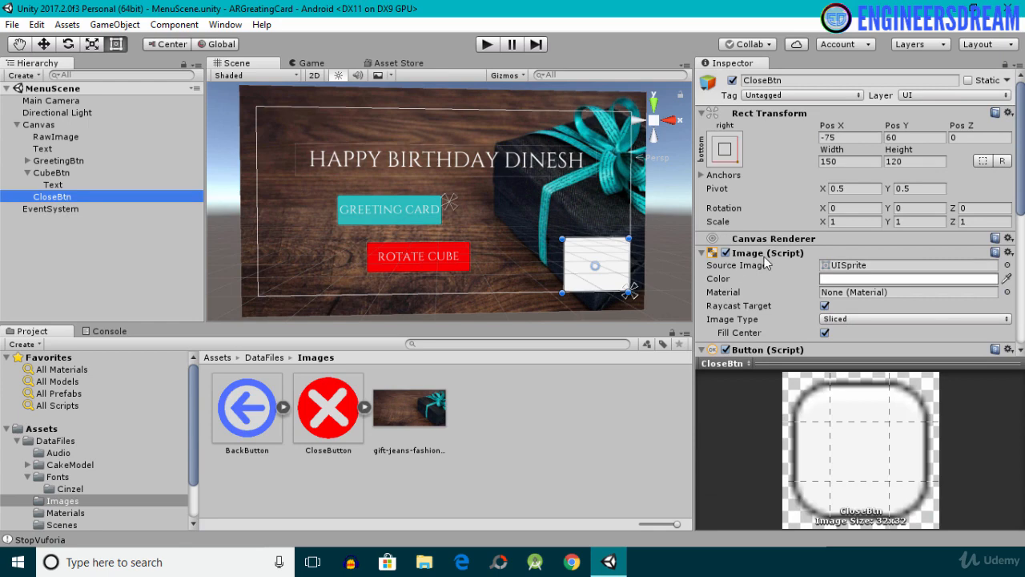
left_click(1008, 266)
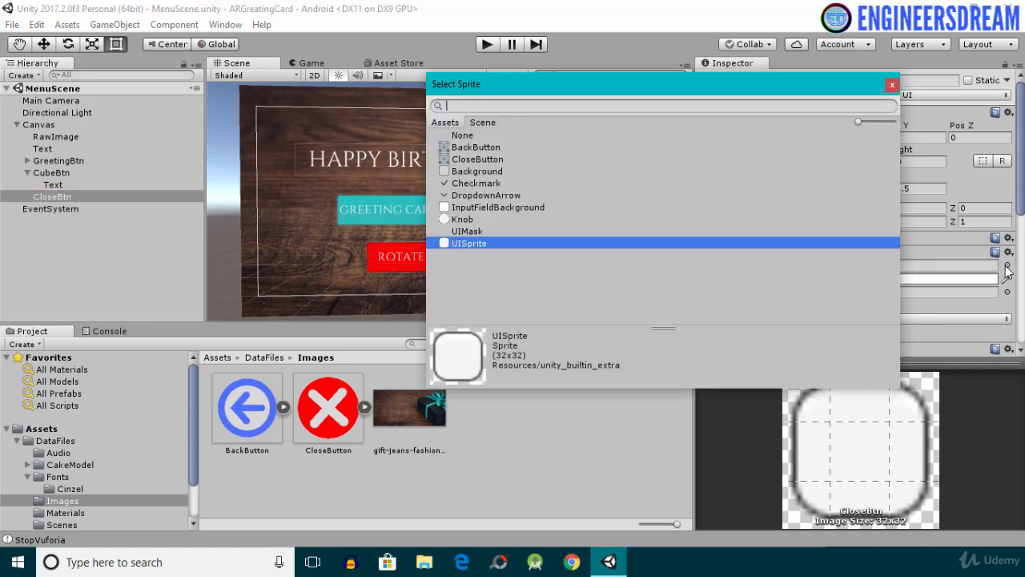
left_click(473, 160)
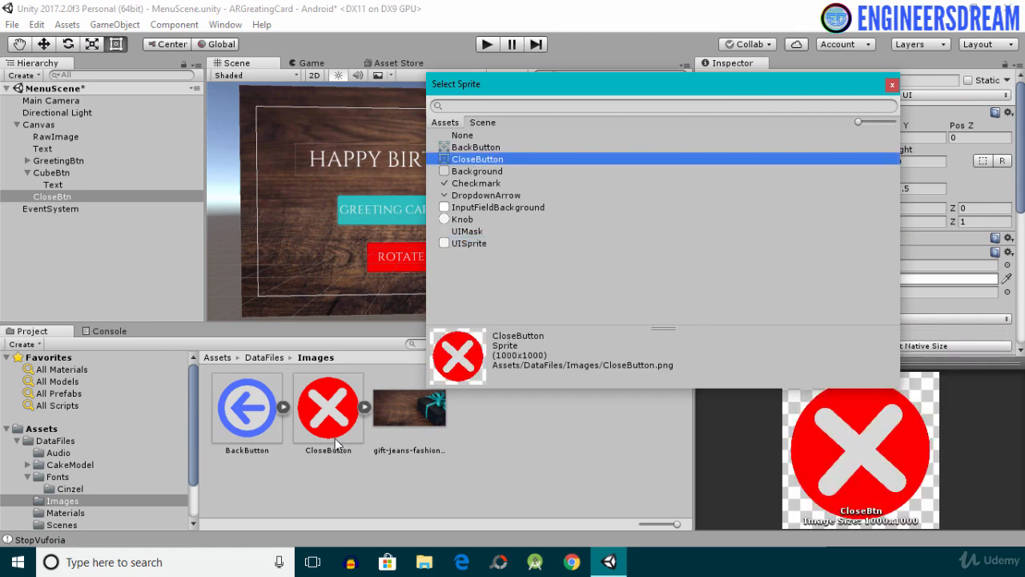
double_click(491, 160)
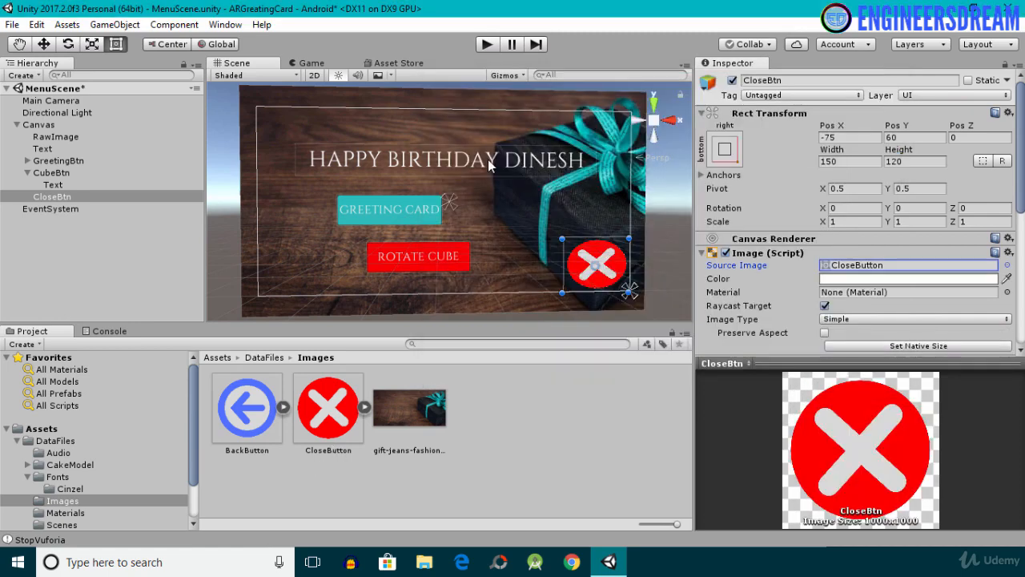
key("ctrl+s")
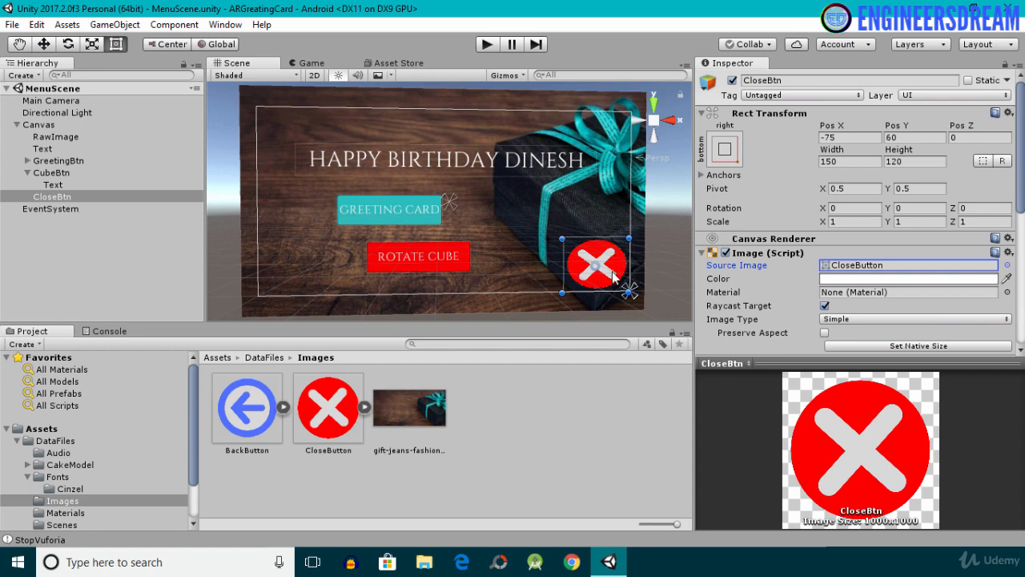
left_click_drag(609, 263, 623, 265, "alt")
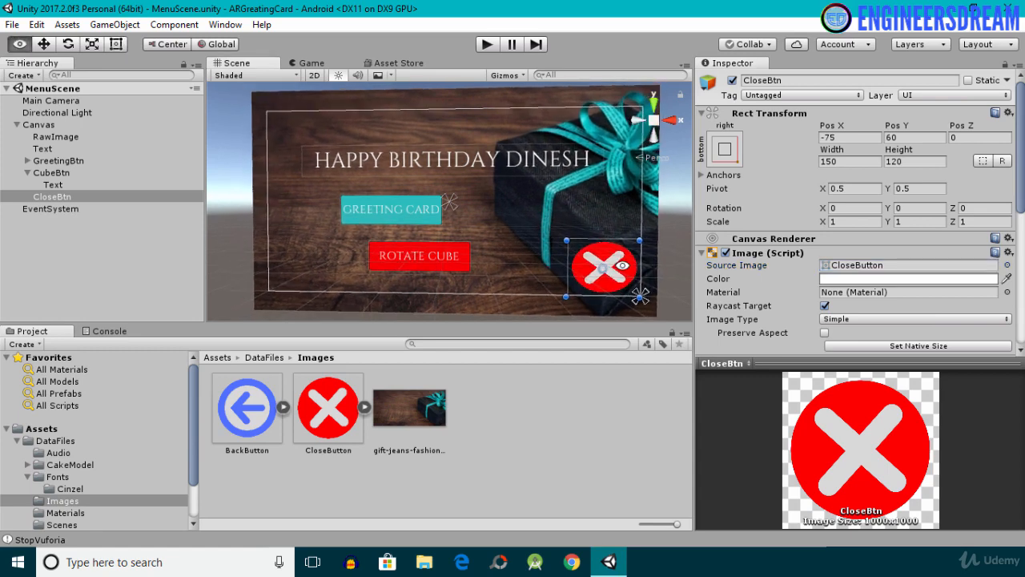